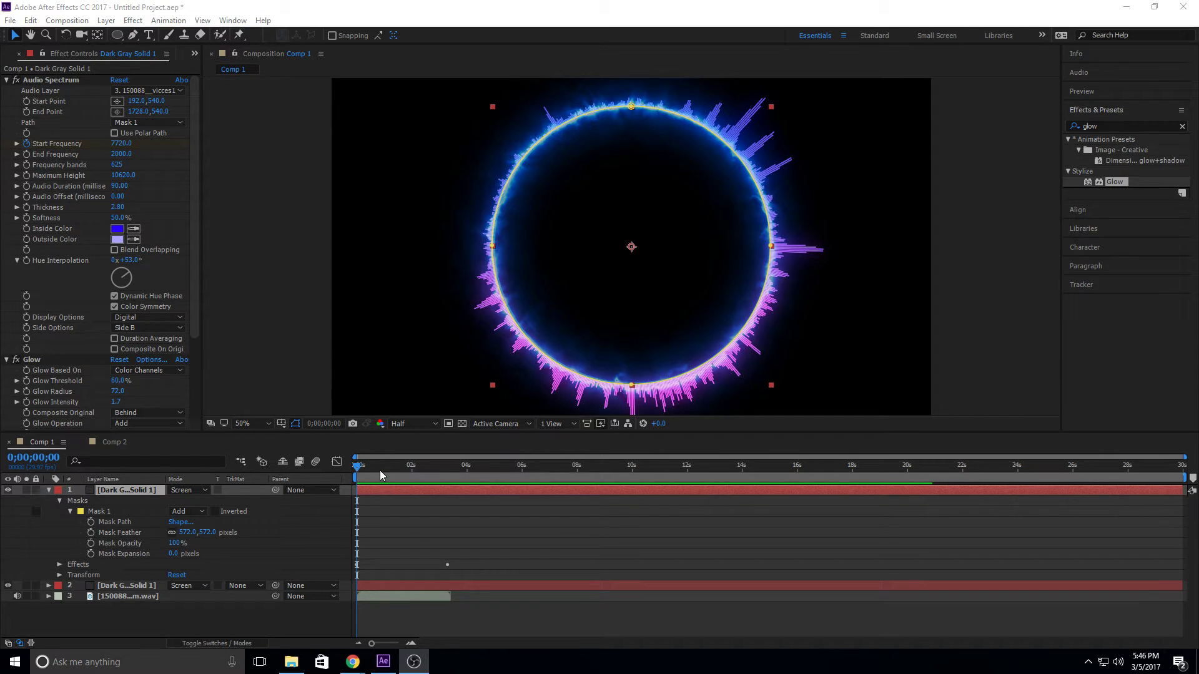
# Scrub to a later frame, then play and stop a preview of the spectrum animation
pyautogui.moveTo(380, 471); pyautogui.dragTo(343, 477)
pyautogui.press('space')
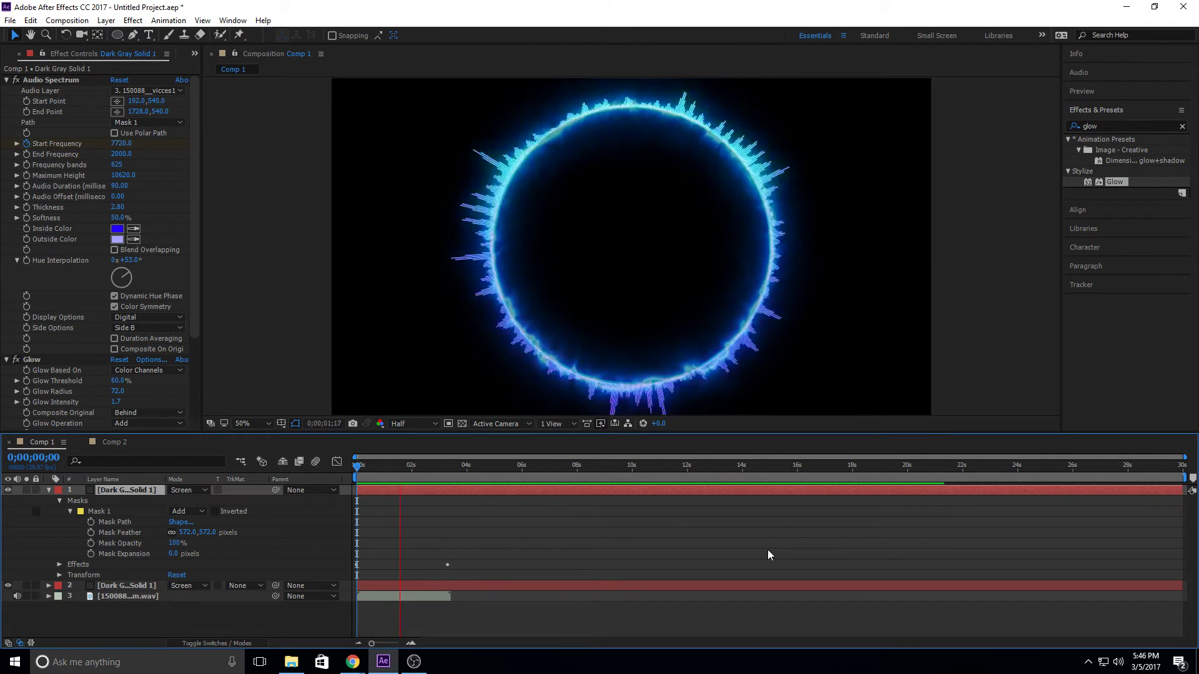
pyautogui.press('space')
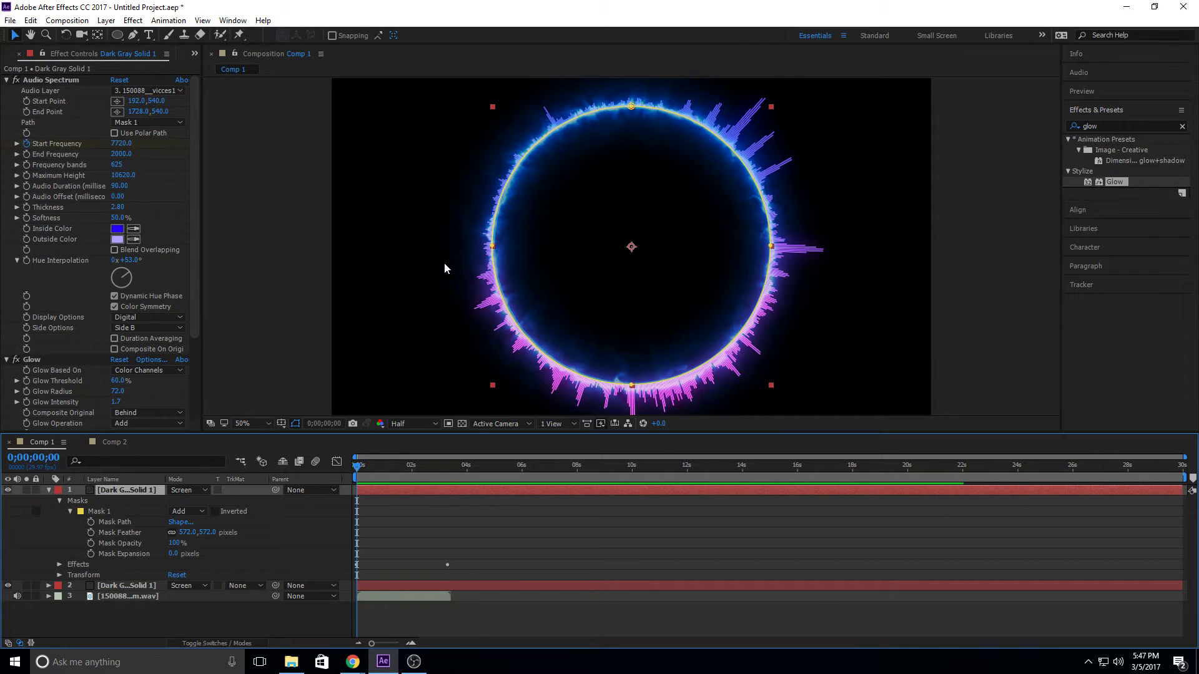
# Hide the audio spectrum layer and select the Saber ring layer to view its settings
pyautogui.click(9, 490)
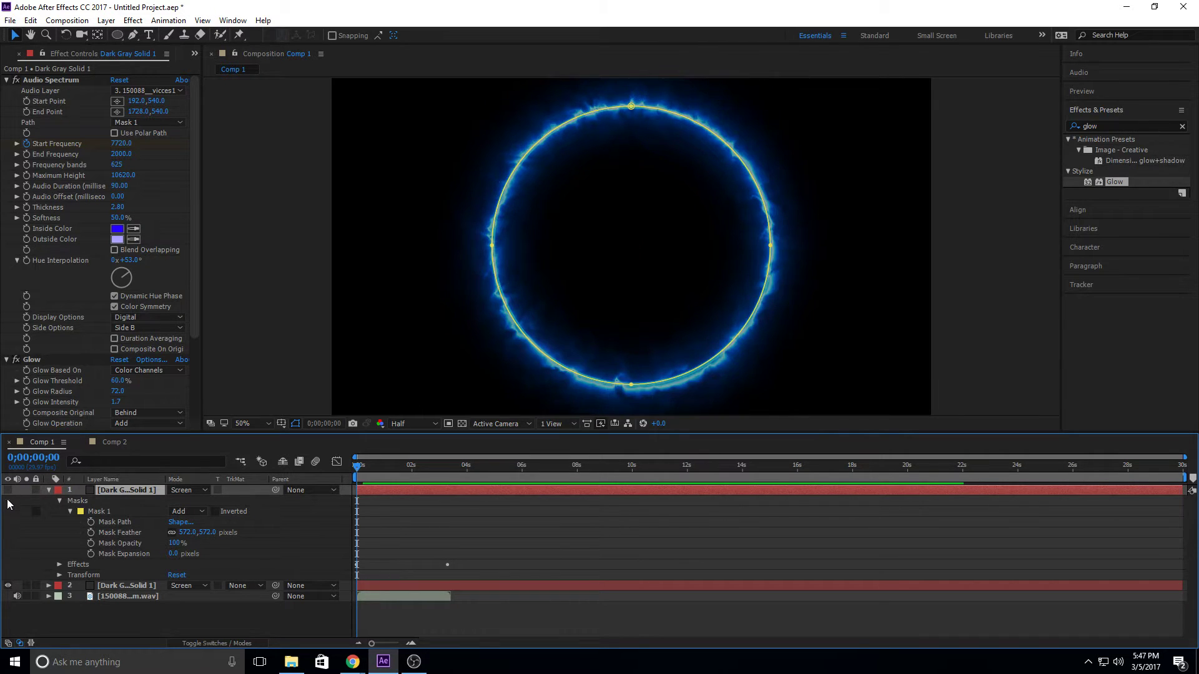
pyautogui.click(115, 575)
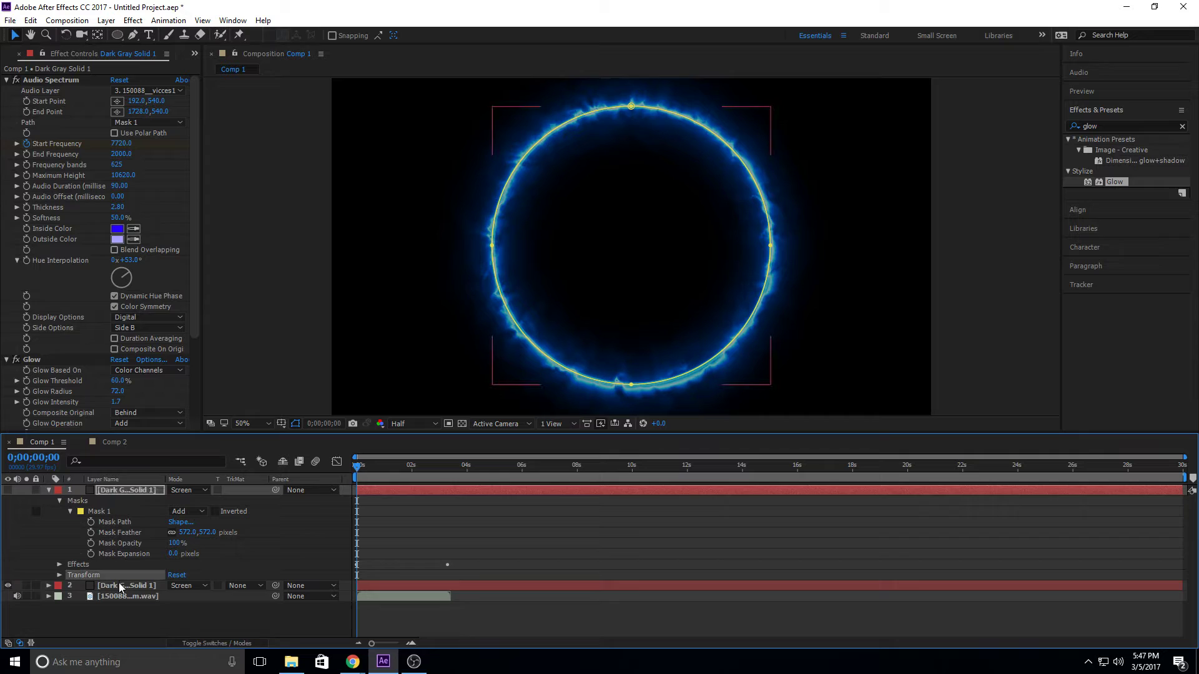
pyautogui.click(119, 585)
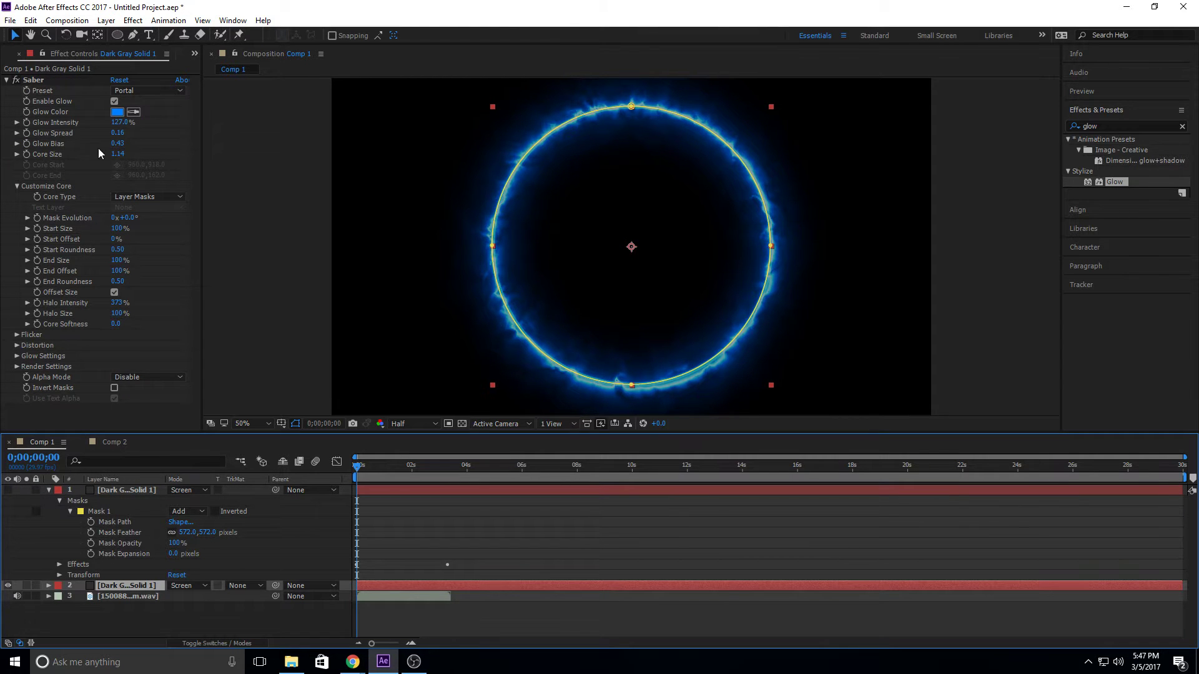
pyautogui.moveTo(353, 662)
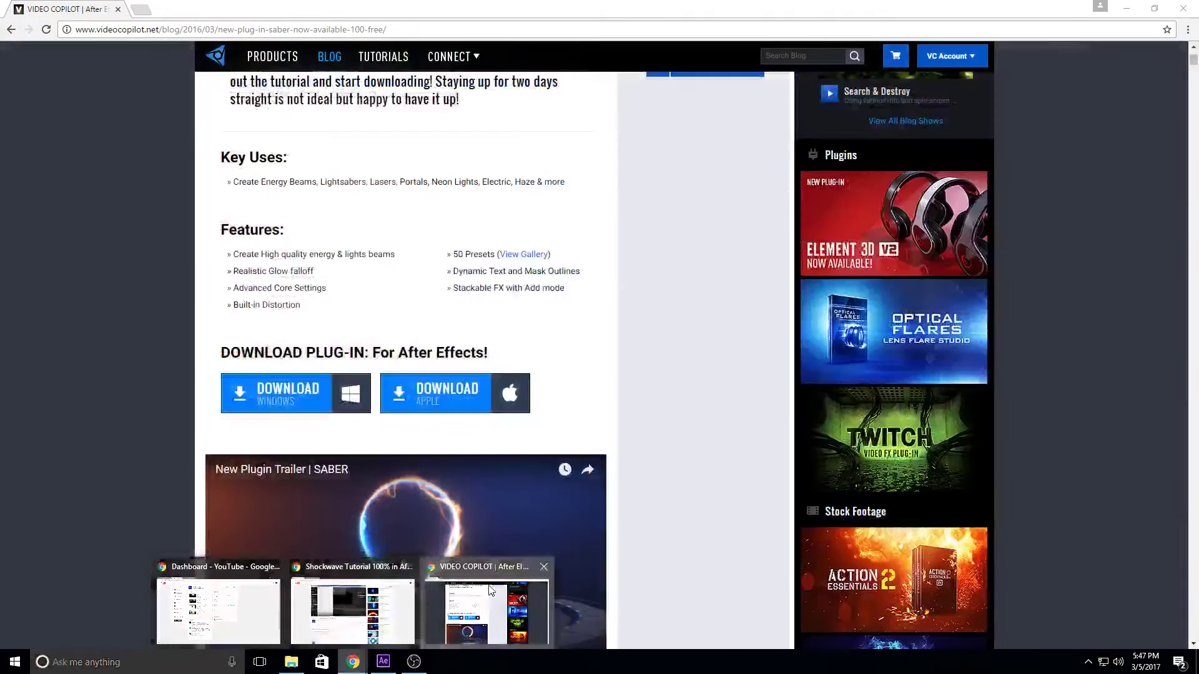
pyautogui.click(491, 591)
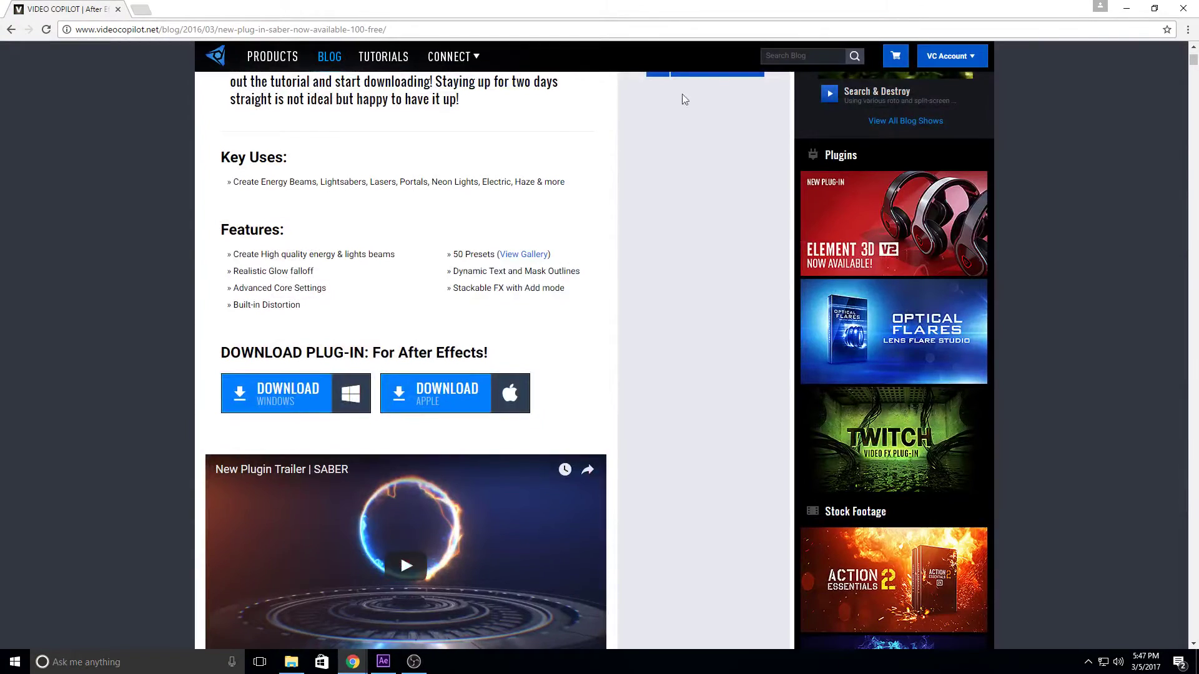
pyautogui.scroll(8, 682, 93)
pyautogui.scroll(-8, 364, 456)
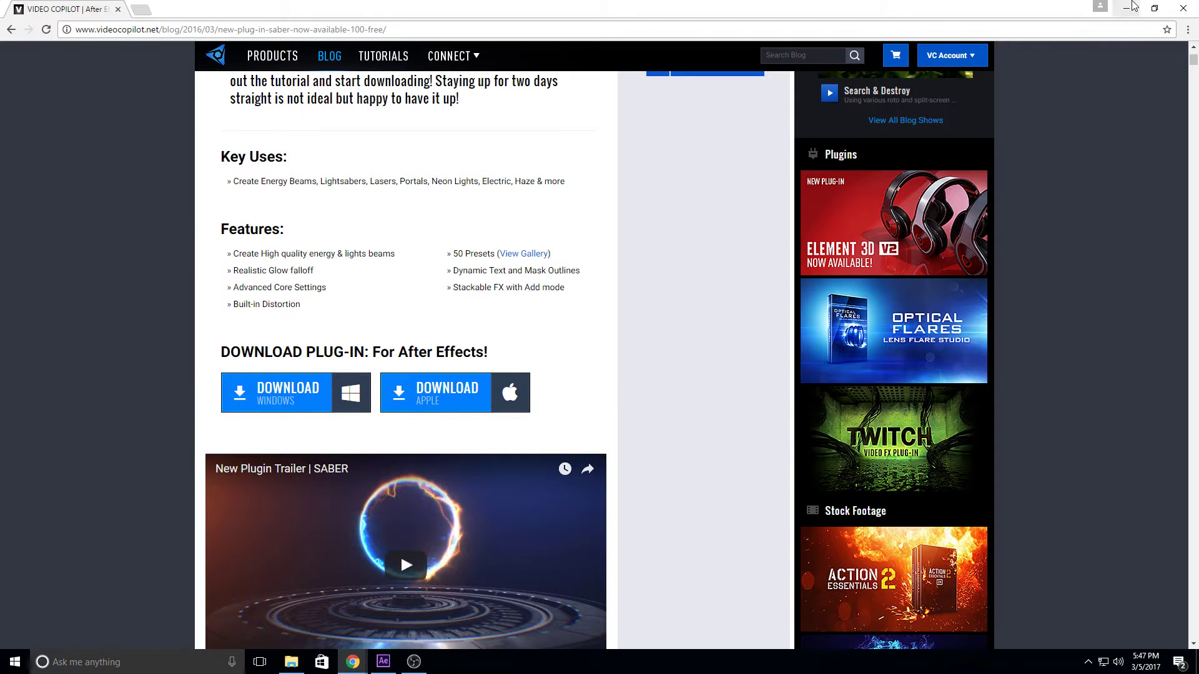
pyautogui.click(1126, 8)
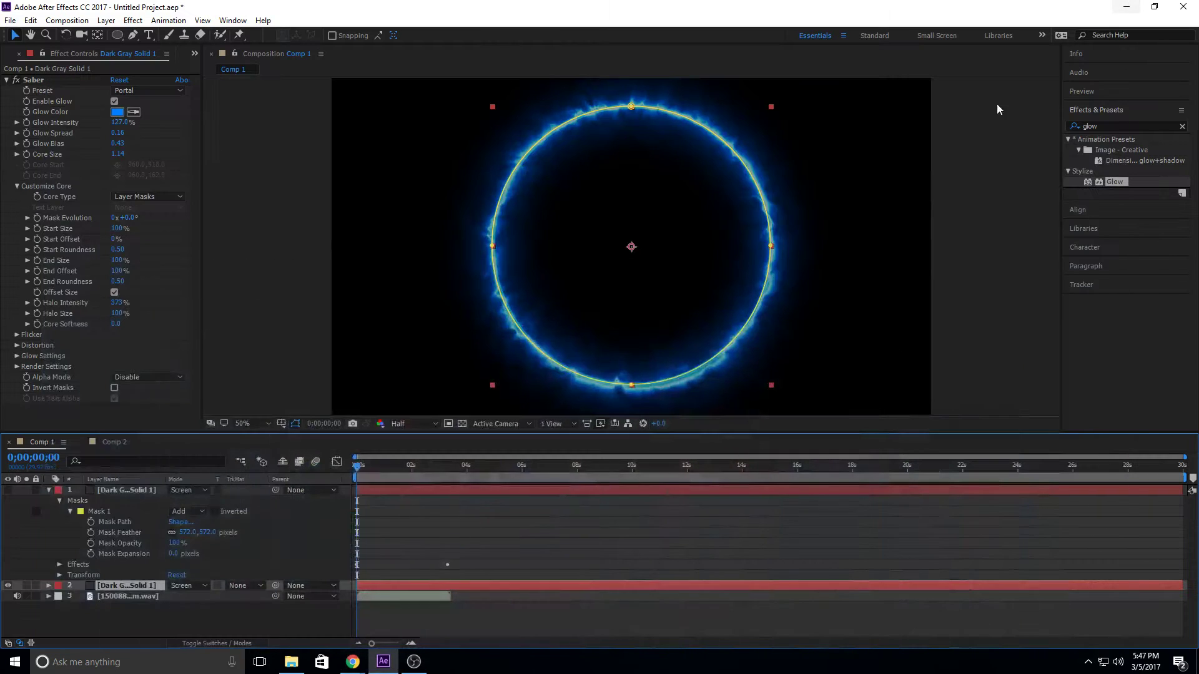
# Make the audio spectrum layer visible again and scrub to a later frame to check the bars
pyautogui.click(8, 490)
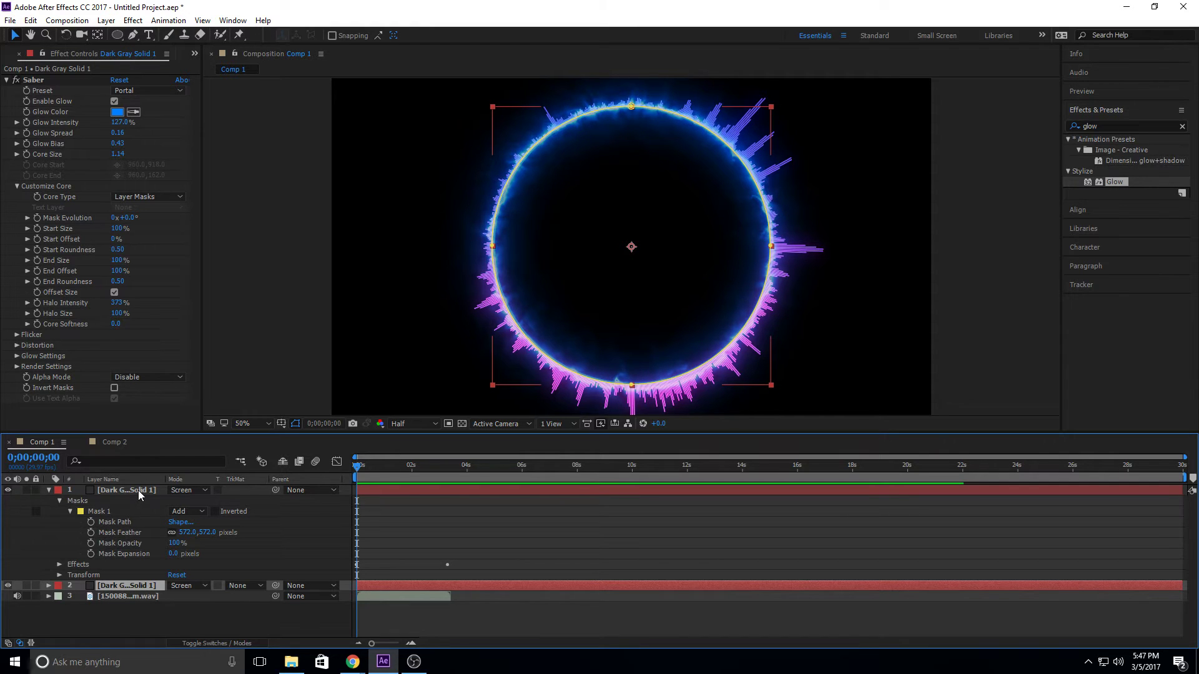
pyautogui.click(126, 586)
pyautogui.moveTo(366, 466)
pyautogui.mouseDown()
pyautogui.moveTo(397, 470)
pyautogui.moveTo(379, 471)
pyautogui.mouseUp()
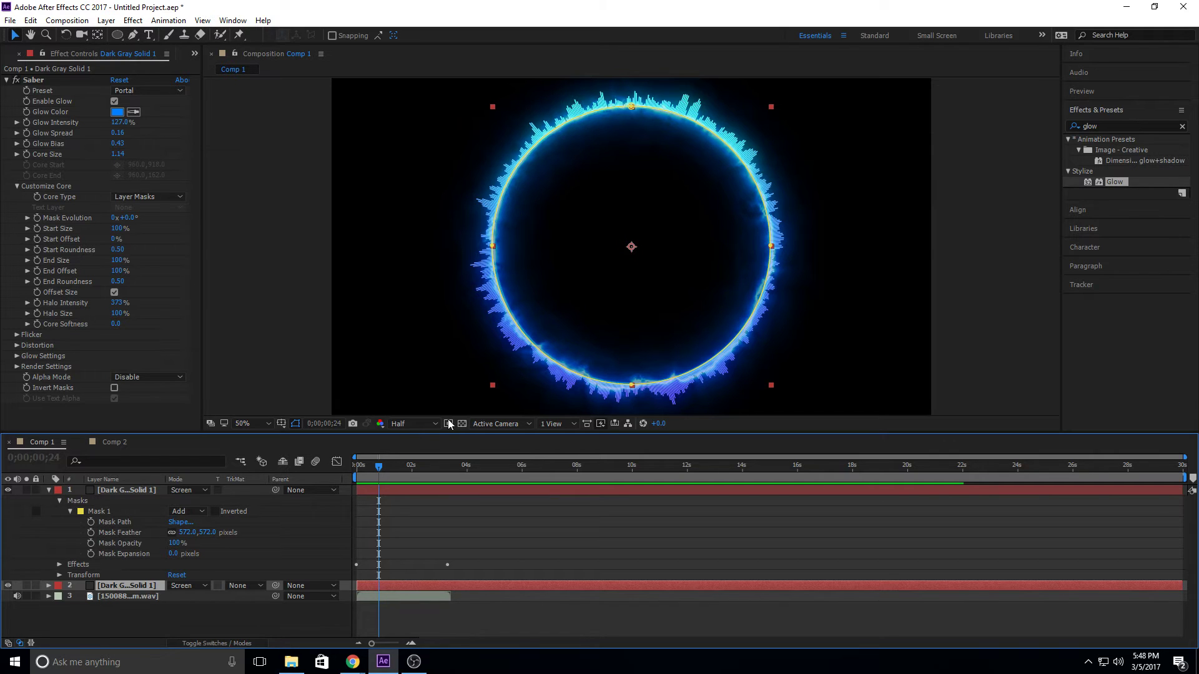
# In Comp 2, create a new solid layer, Dark Gray Solid 4, via Layer > New > Solid
pyautogui.click(115, 443)
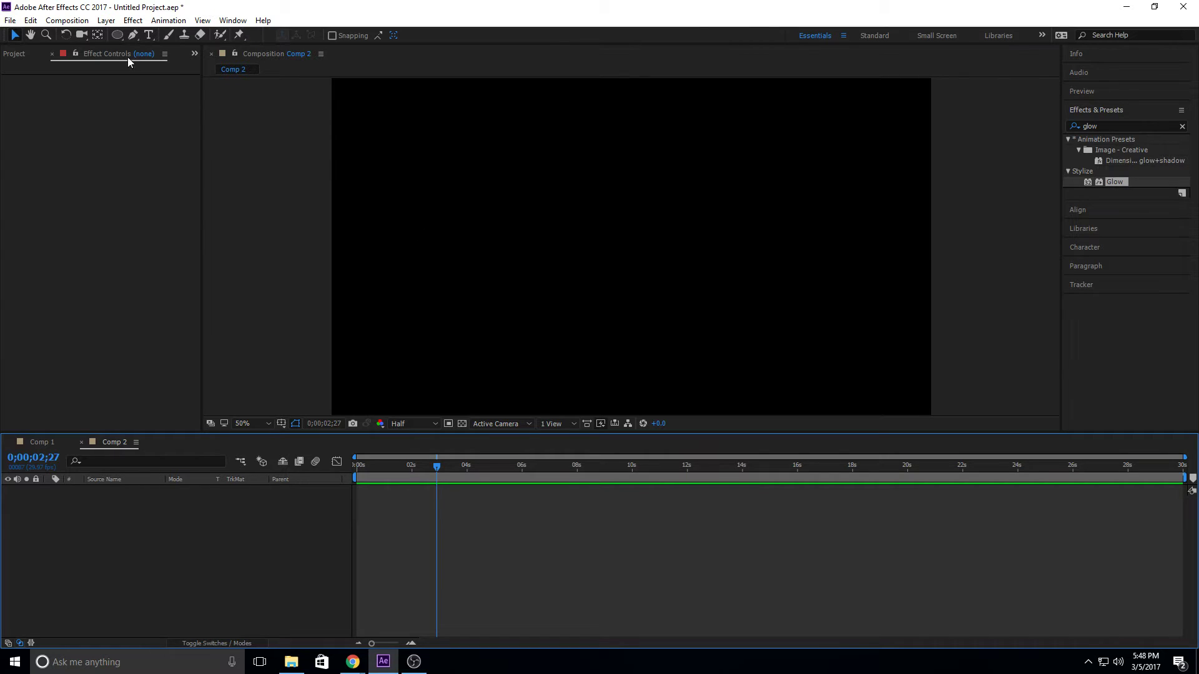
pyautogui.click(106, 20)
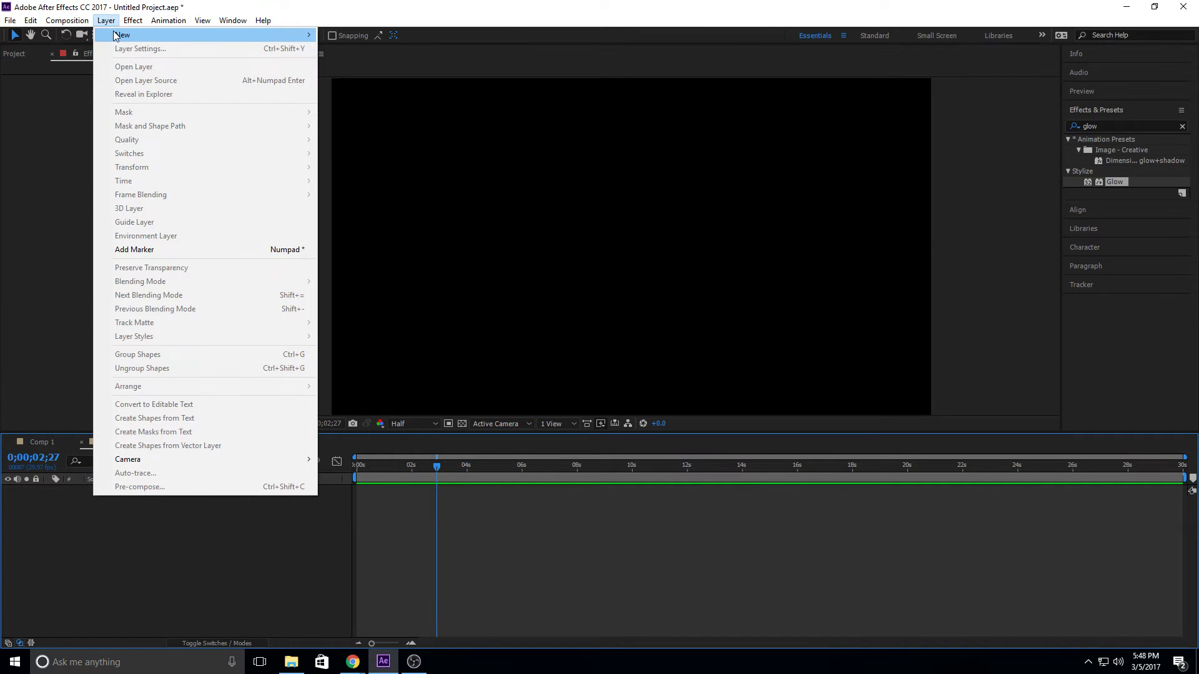
pyautogui.moveTo(121, 35)
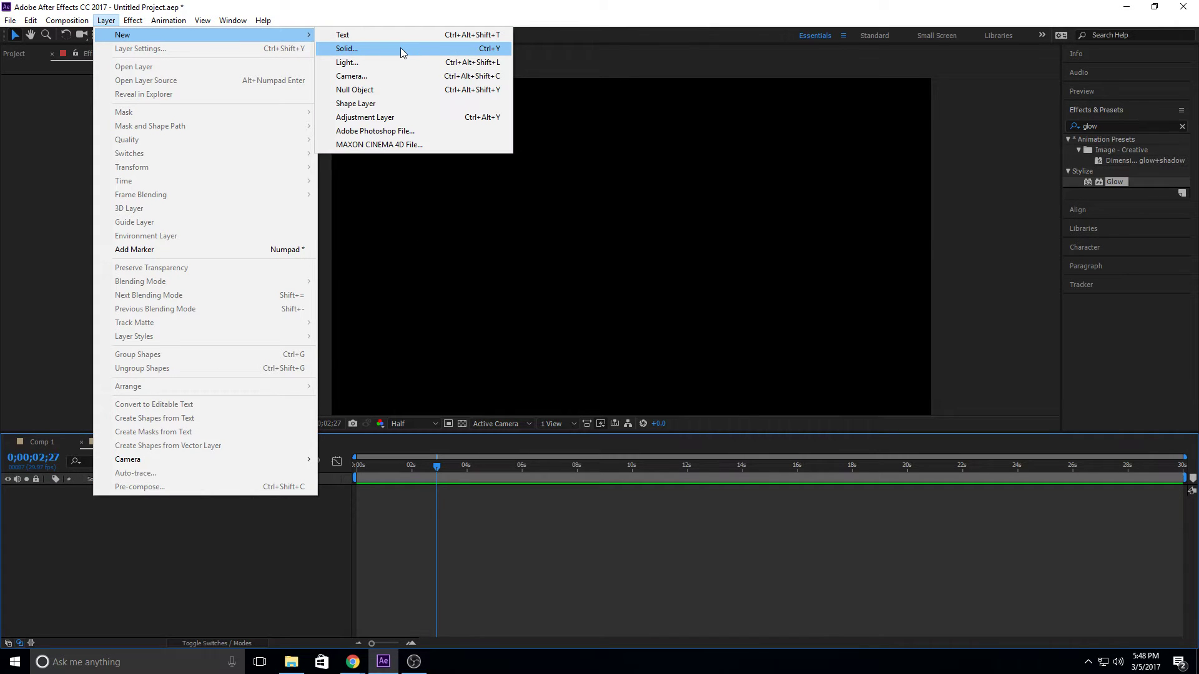
pyautogui.click(399, 48)
pyautogui.click(641, 440)
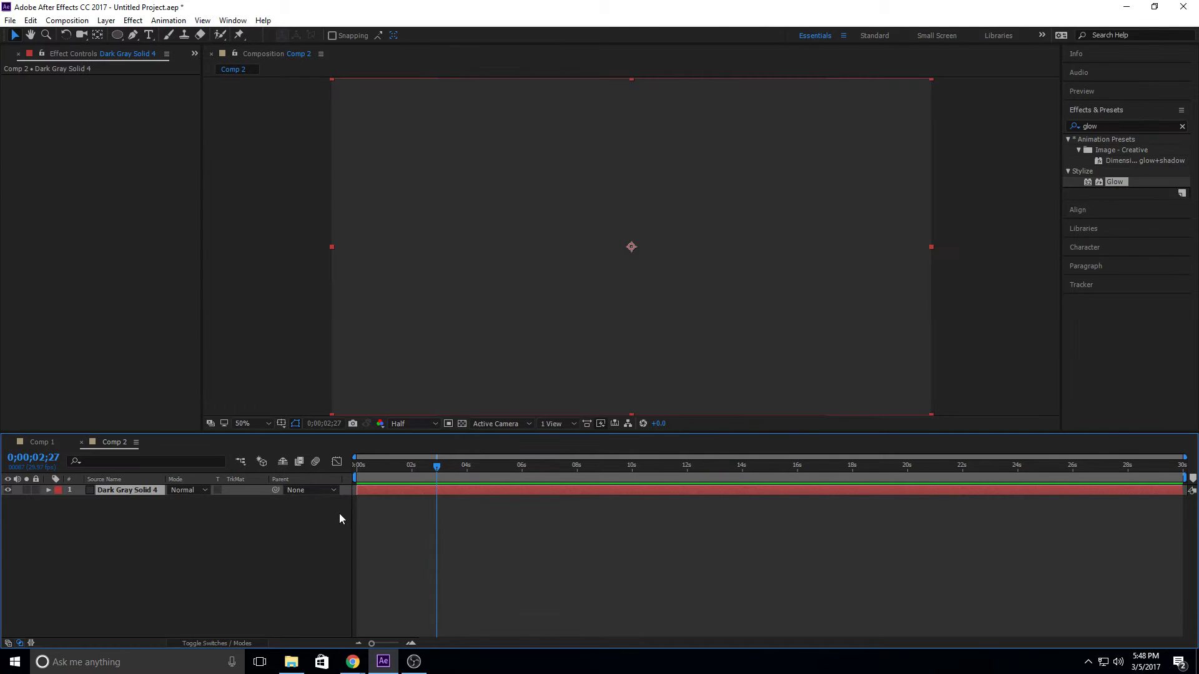
# Search Effects & Presets for 'saber' and apply Saber to the new solid
pyautogui.click(1114, 130)
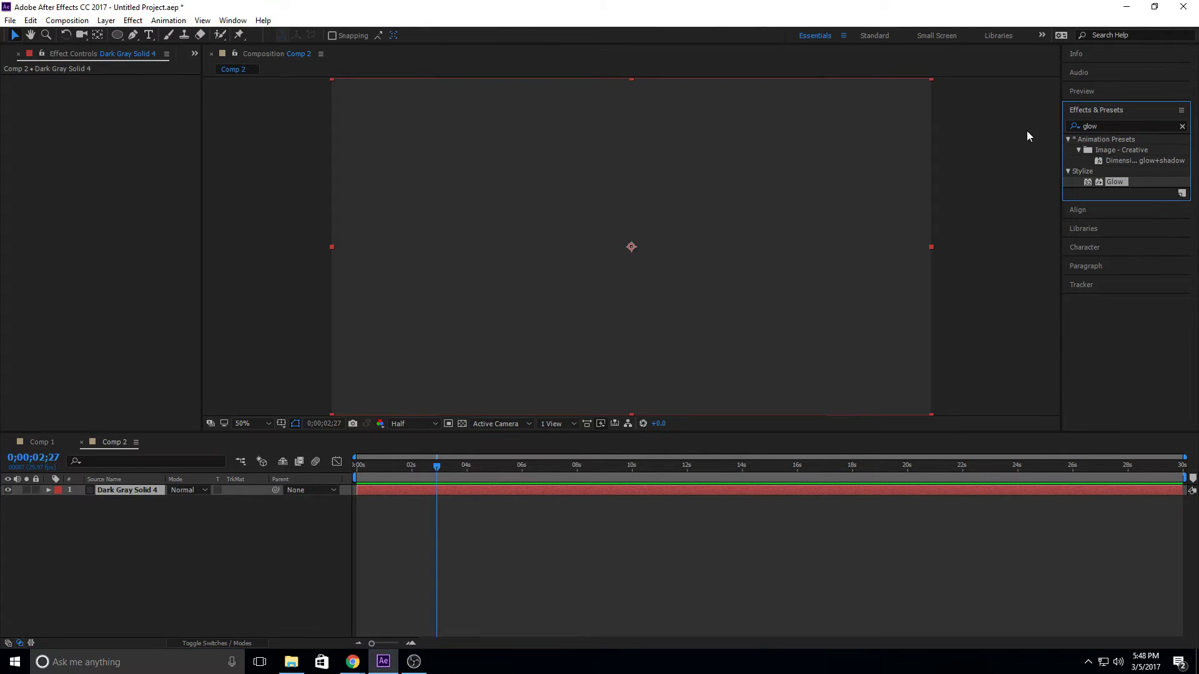
pyautogui.click(1085, 127)
pyautogui.write('saber')
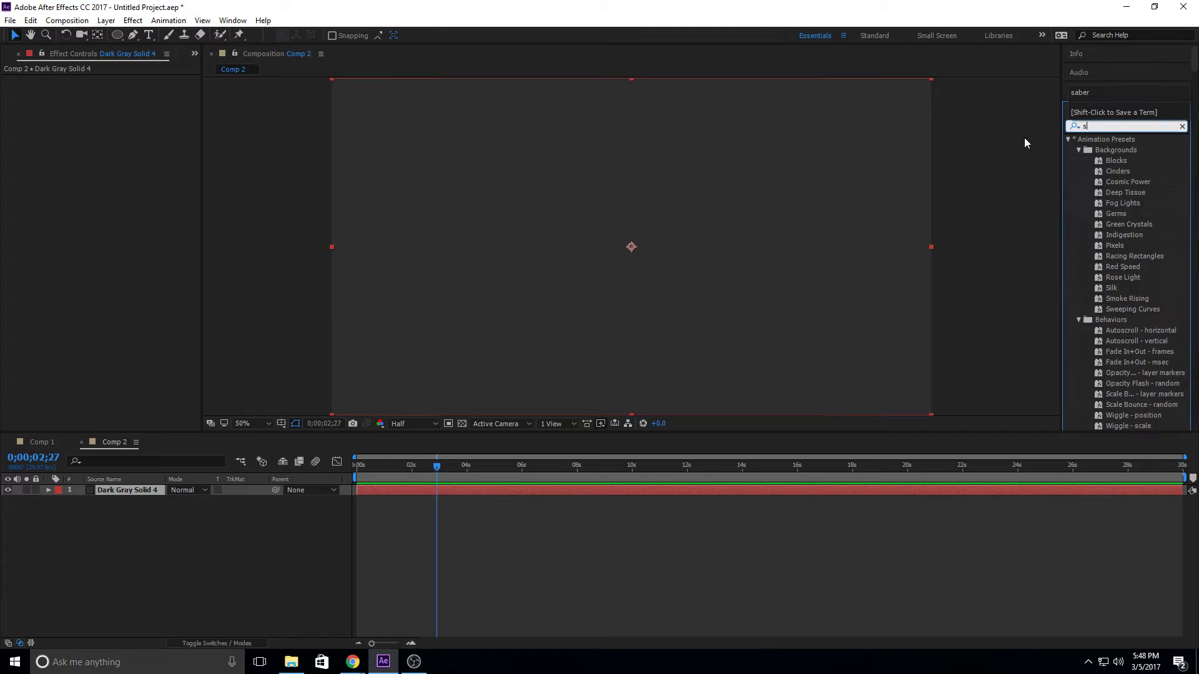
pyautogui.click(1102, 335)
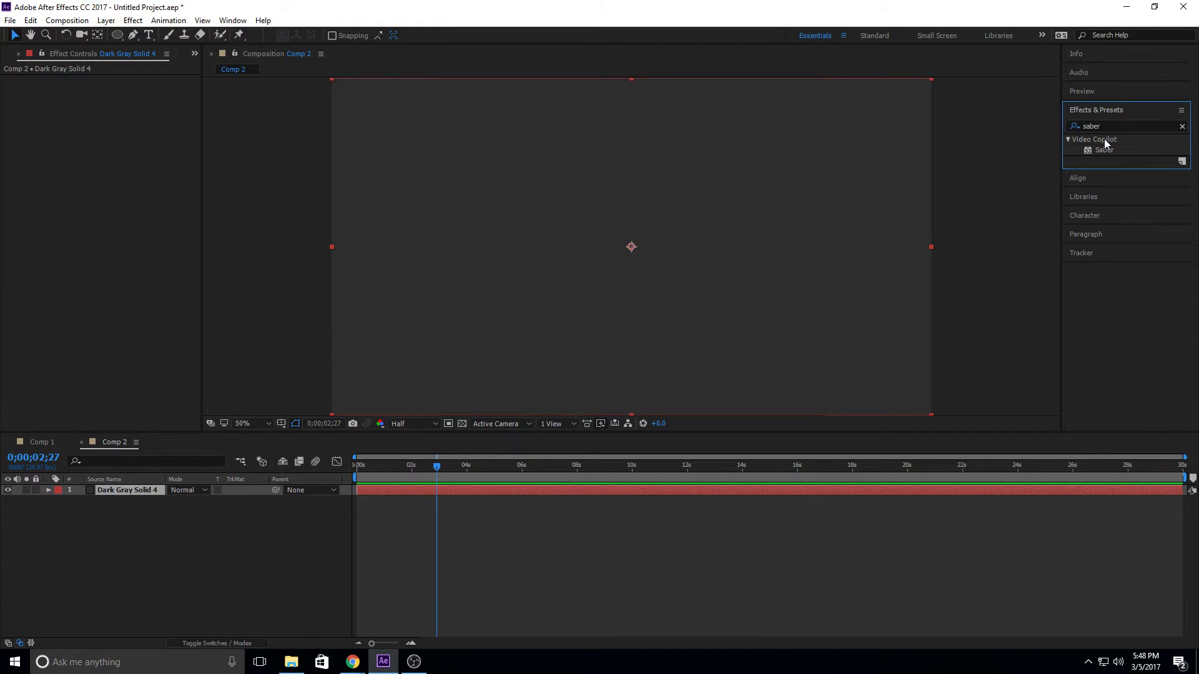
pyautogui.moveTo(1108, 148); pyautogui.dragTo(444, 201)
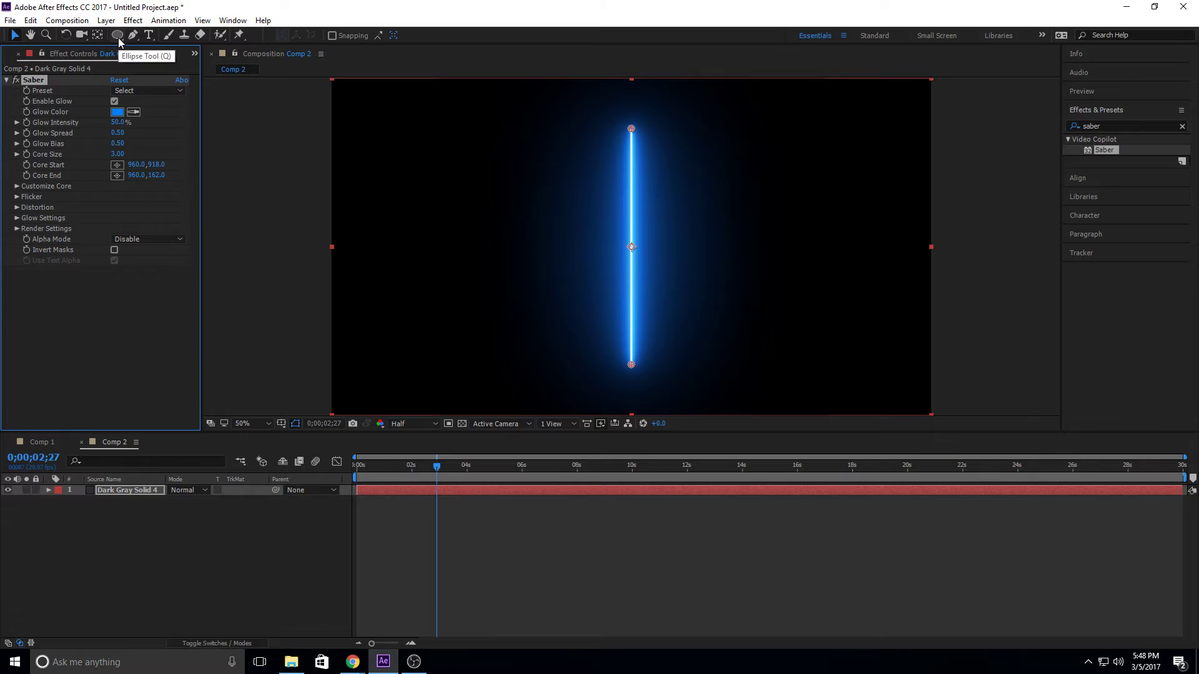
# Draw a centred circular Mask 1 around the saber beam with the Ellipse tool, restoring live rendering
pyautogui.moveTo(118, 37); pyautogui.dragTo(177, 61)
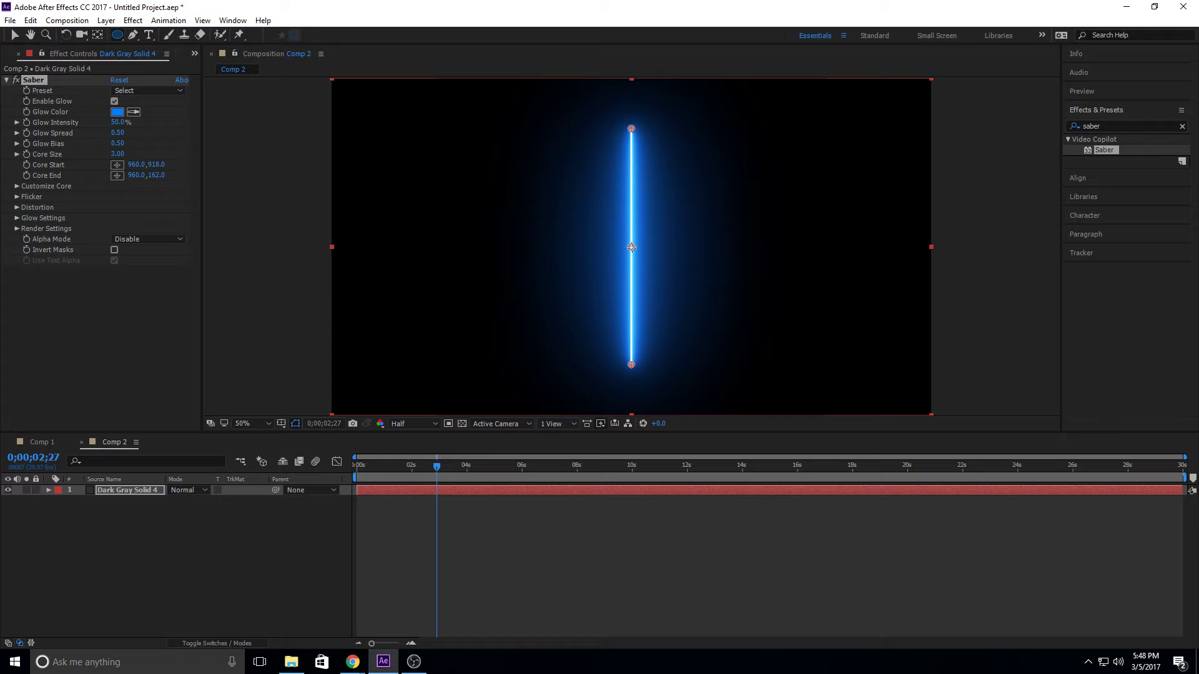
pyautogui.moveTo(629, 246); pyautogui.dragTo(751, 379)
pyautogui.press('capslock')
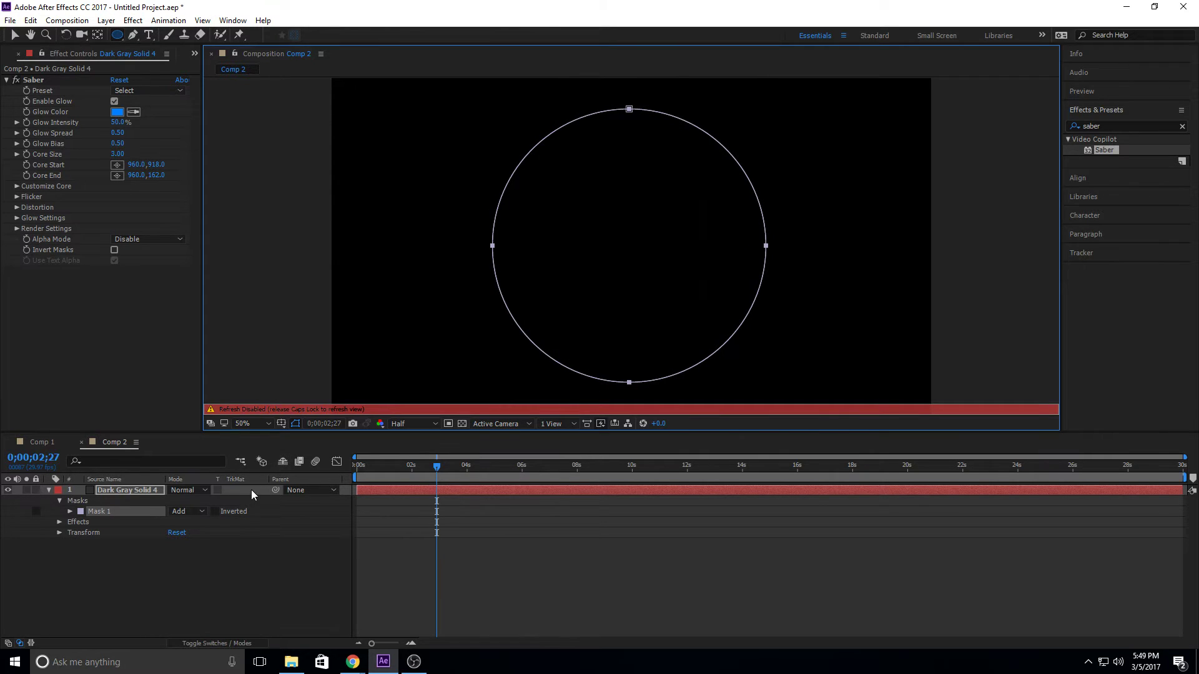
pyautogui.press('capslock')
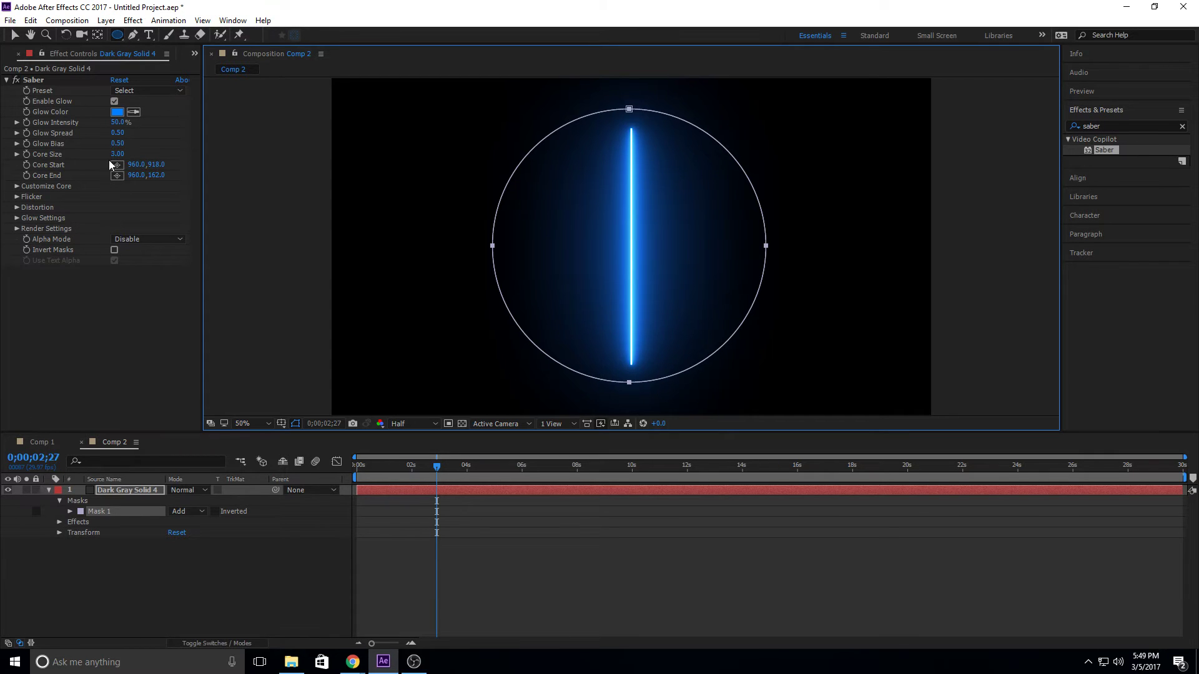
# Set Saber's core type to Layer Masks and apply the Portal preset
pyautogui.click(16, 186)
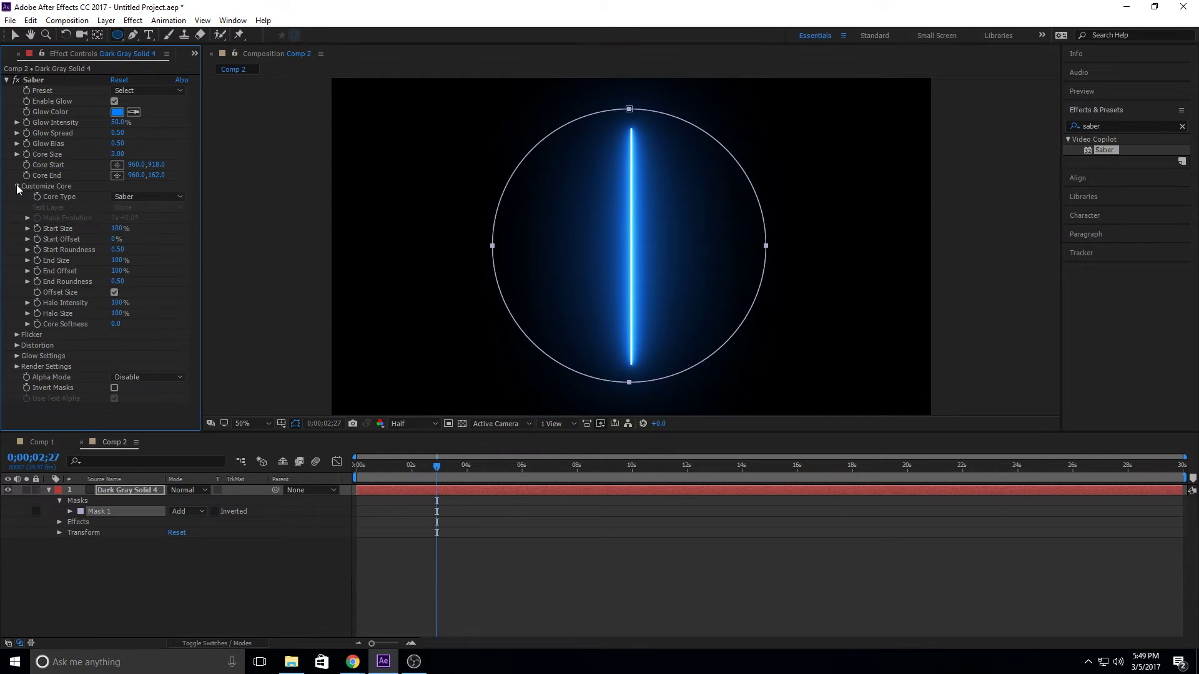
pyautogui.click(137, 193)
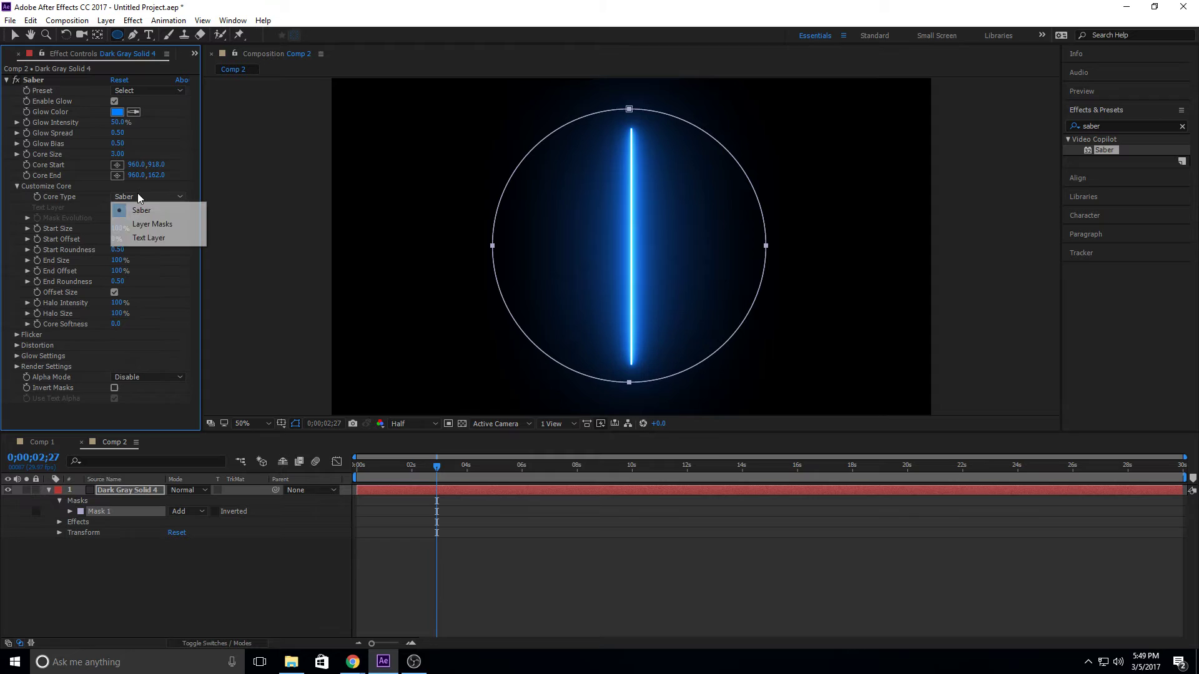
pyautogui.click(153, 225)
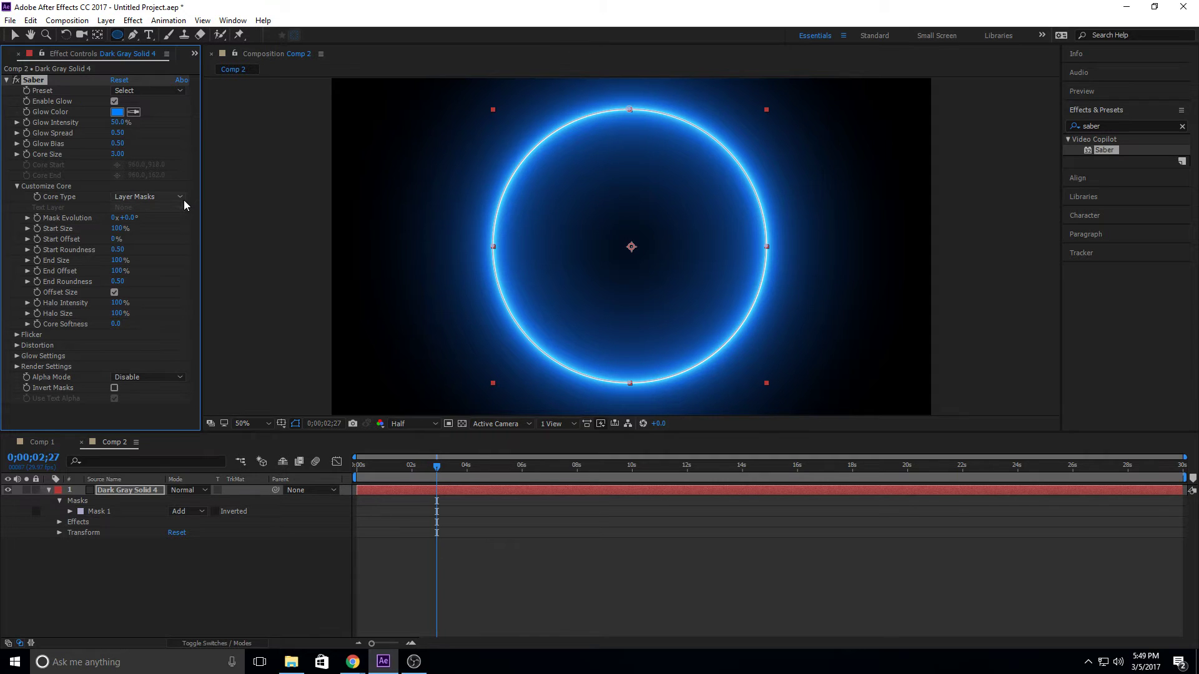
pyautogui.click(123, 93)
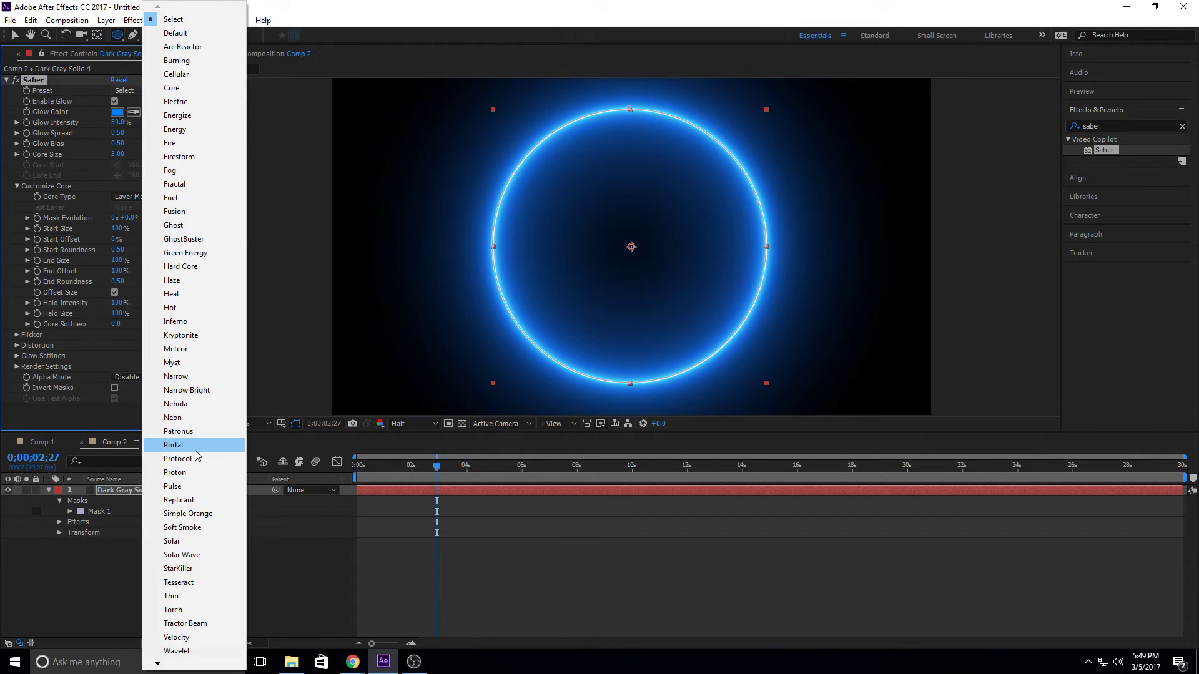
pyautogui.click(173, 445)
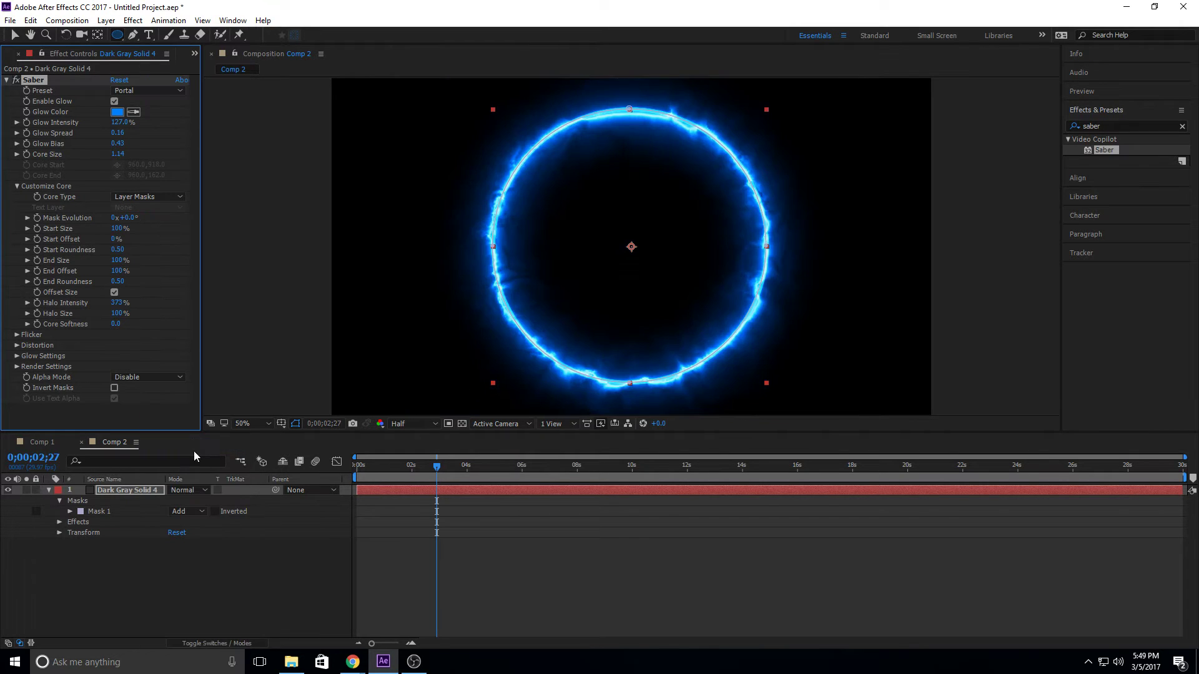
# Set Halo Size to 260%, then lower it to 200%
pyautogui.click(135, 89)
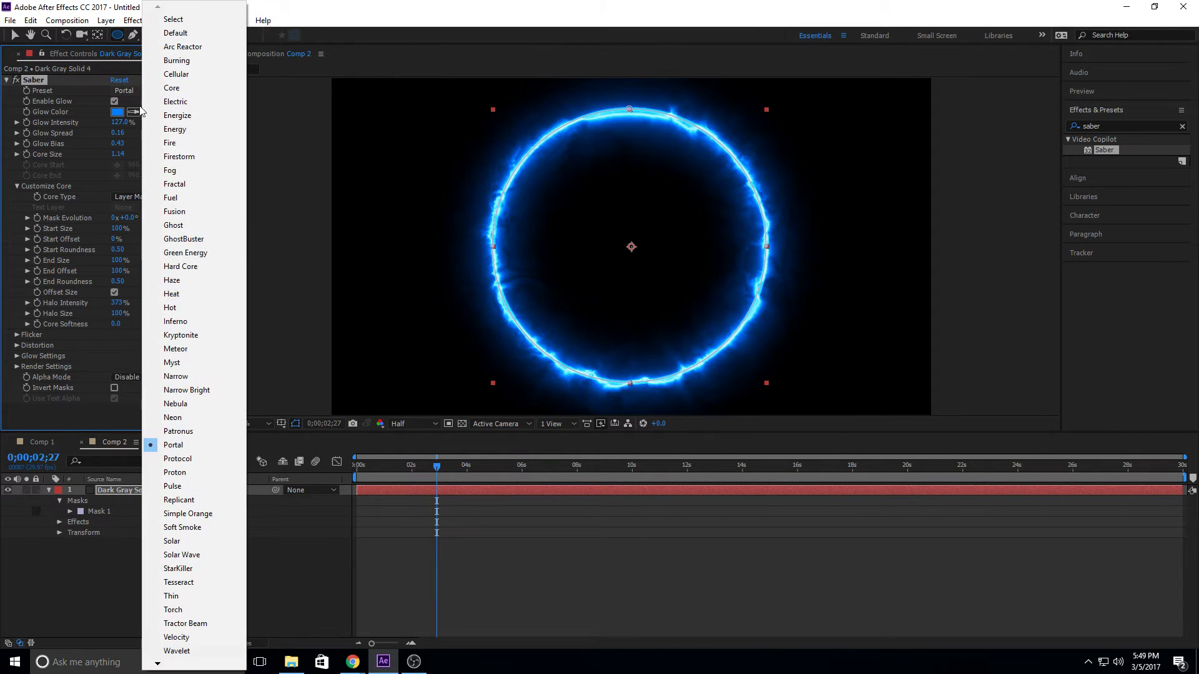
pyautogui.click(116, 313)
pyautogui.write('260')
pyautogui.press('Return')
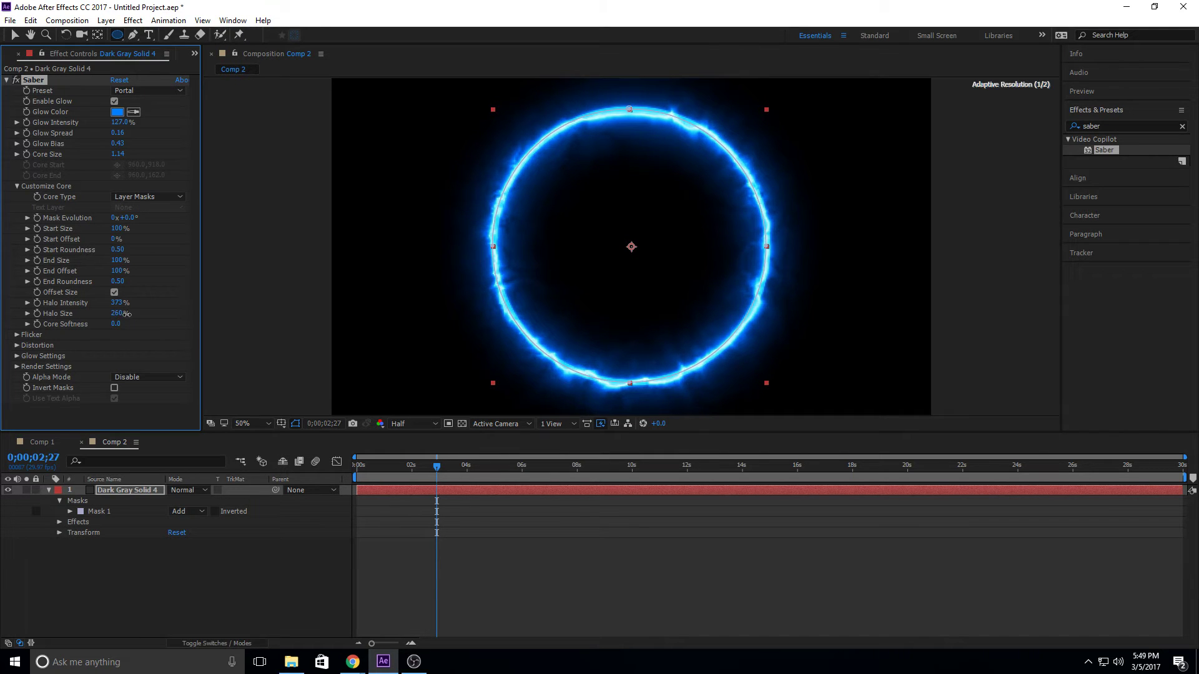
pyautogui.moveTo(127, 314); pyautogui.dragTo(123, 314)
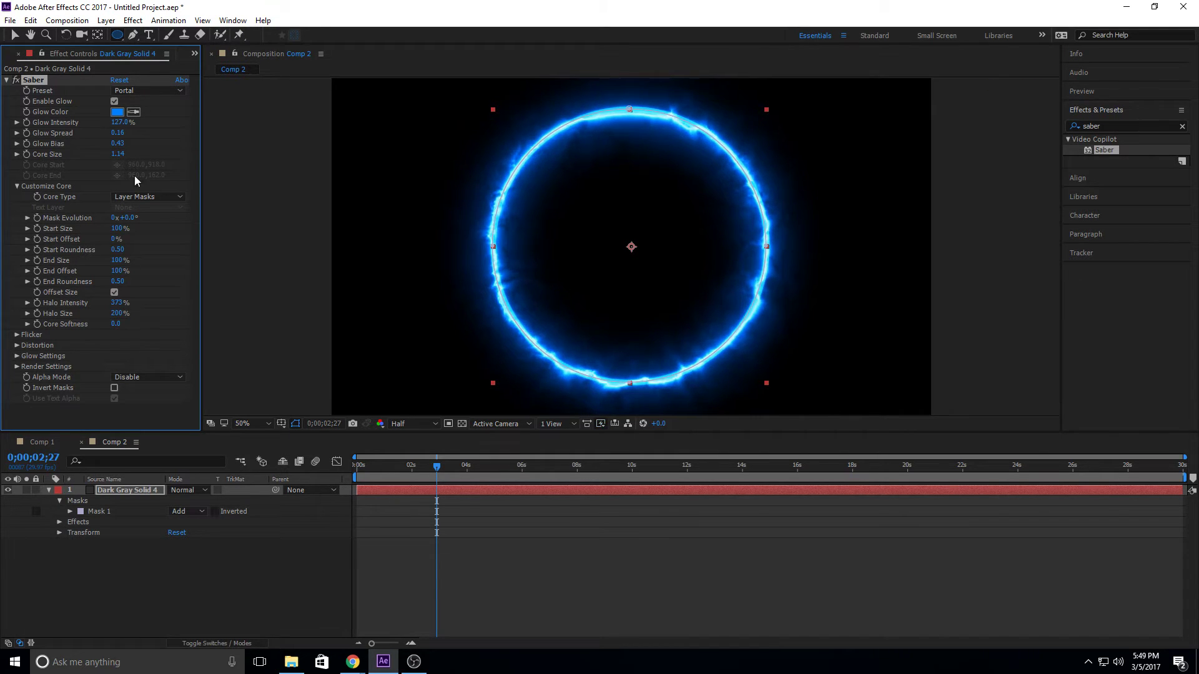
# Try the Soft Smoke, Fusion and Energize Saber presets on the ring
pyautogui.click(140, 88)
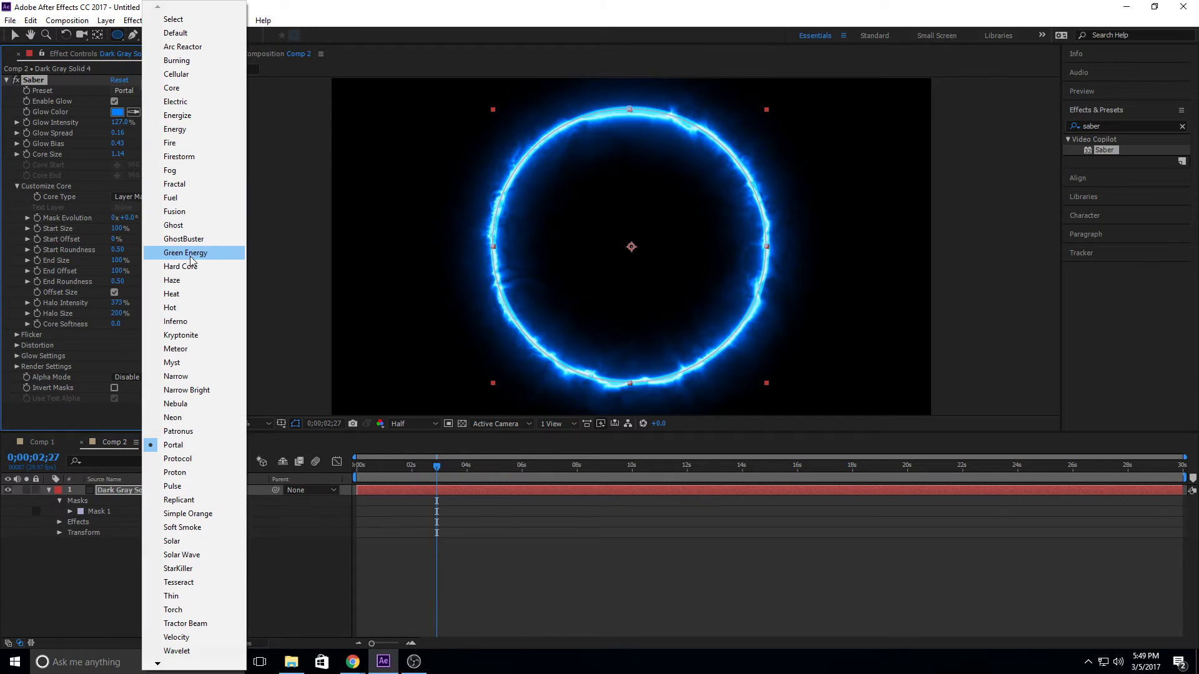
pyautogui.click(209, 530)
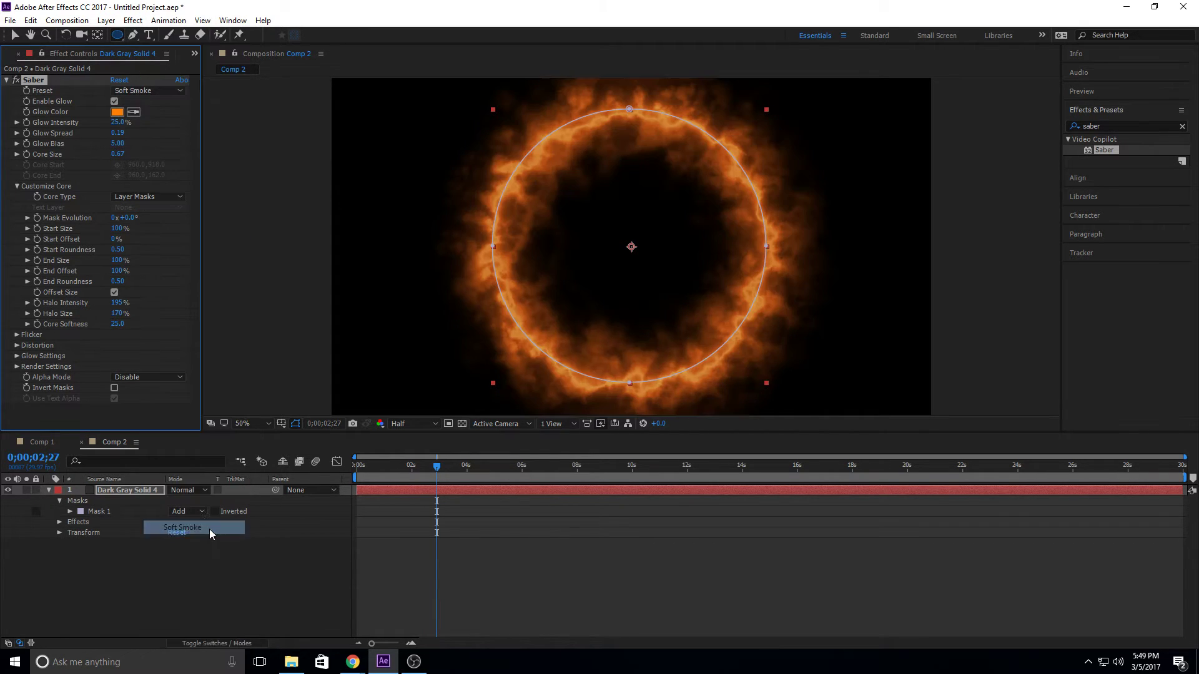
pyautogui.click(164, 93)
pyautogui.click(166, 125)
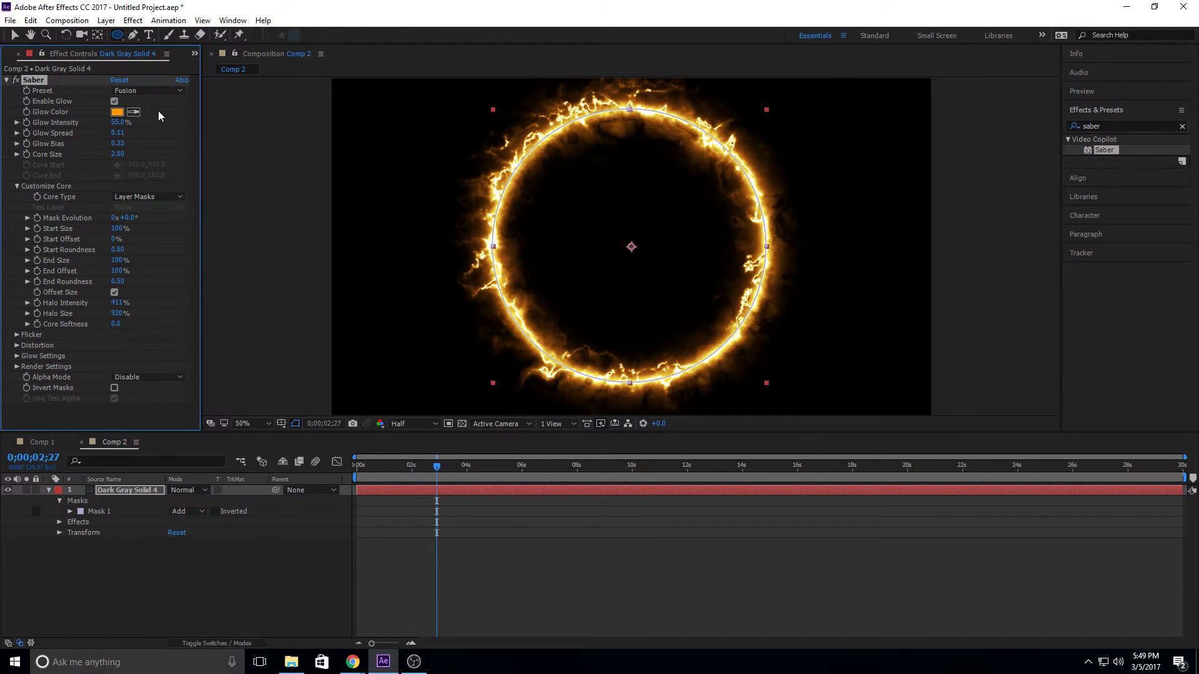
pyautogui.click(163, 91)
pyautogui.click(178, 122)
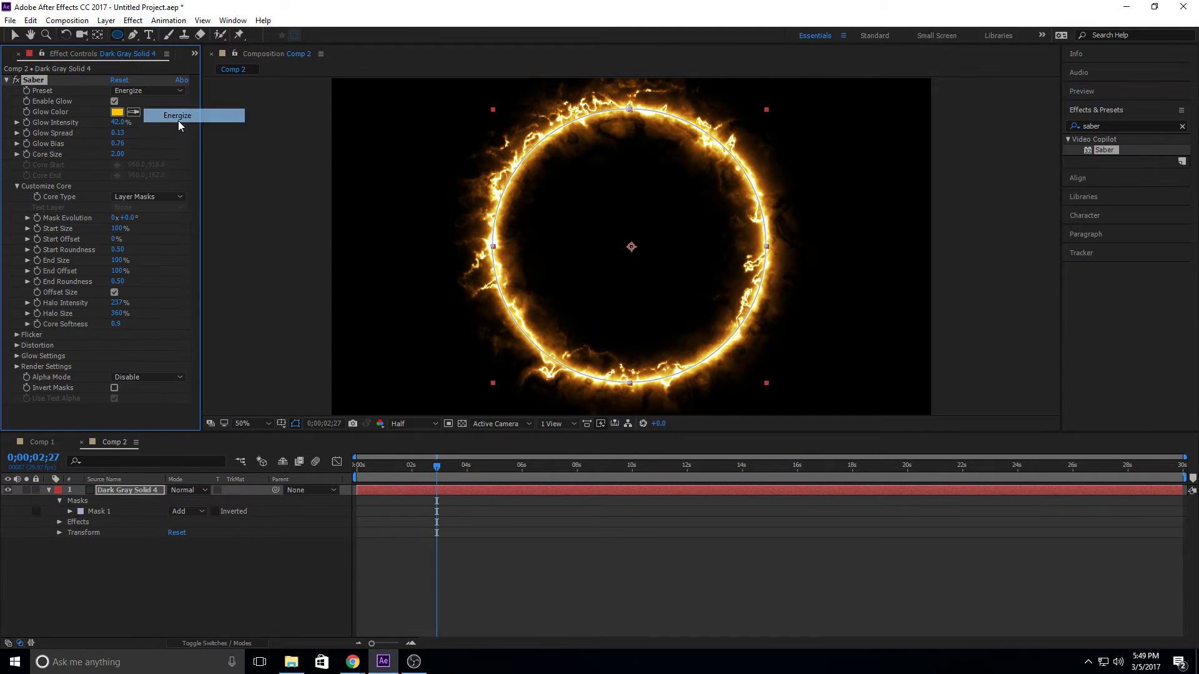
# Return to the Portal preset and widen Halo Size to 220%
pyautogui.click(150, 91)
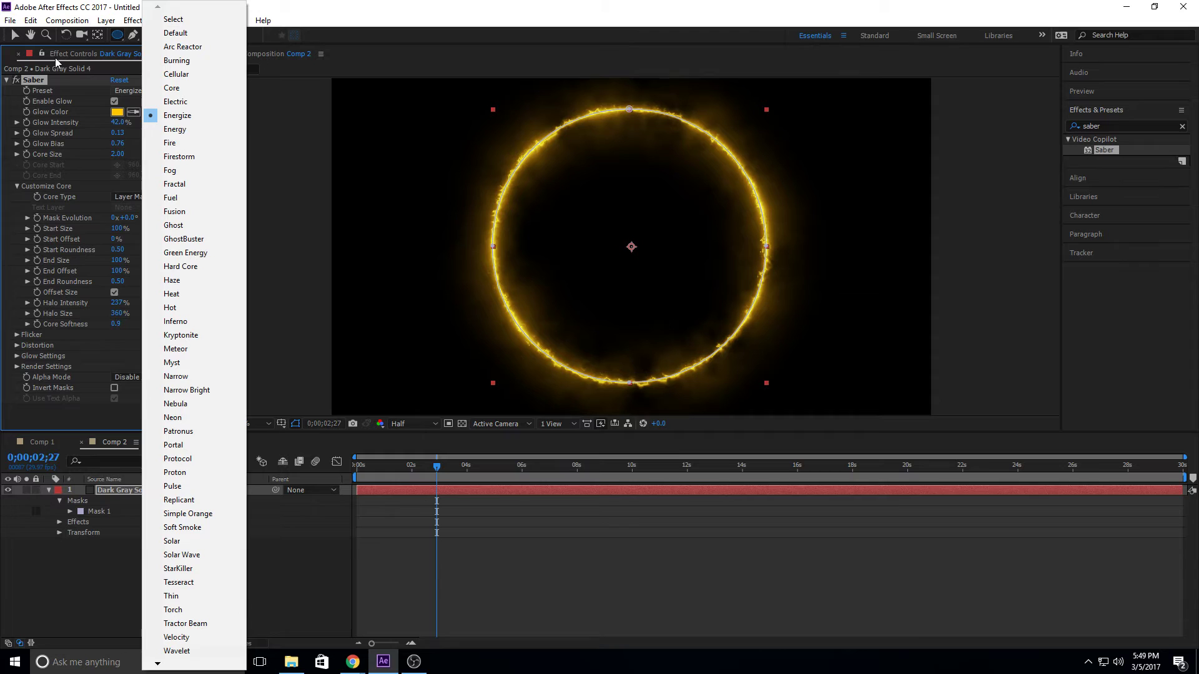
pyautogui.click(174, 445)
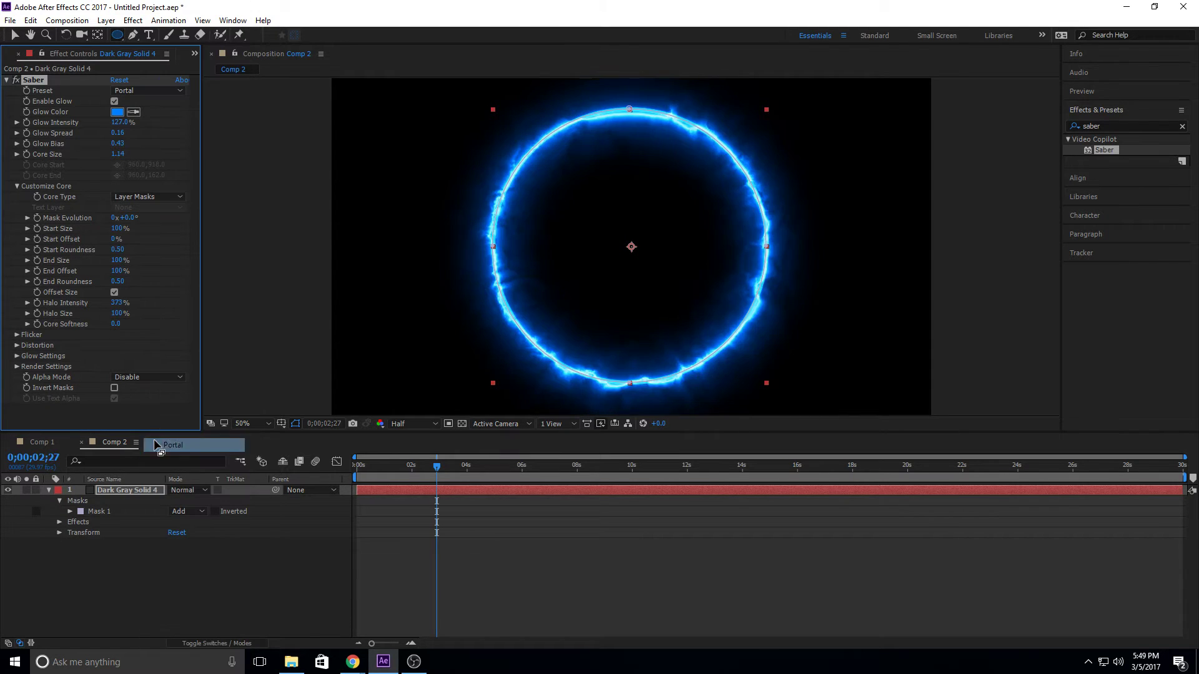
pyautogui.moveTo(118, 313); pyautogui.dragTo(127, 313)
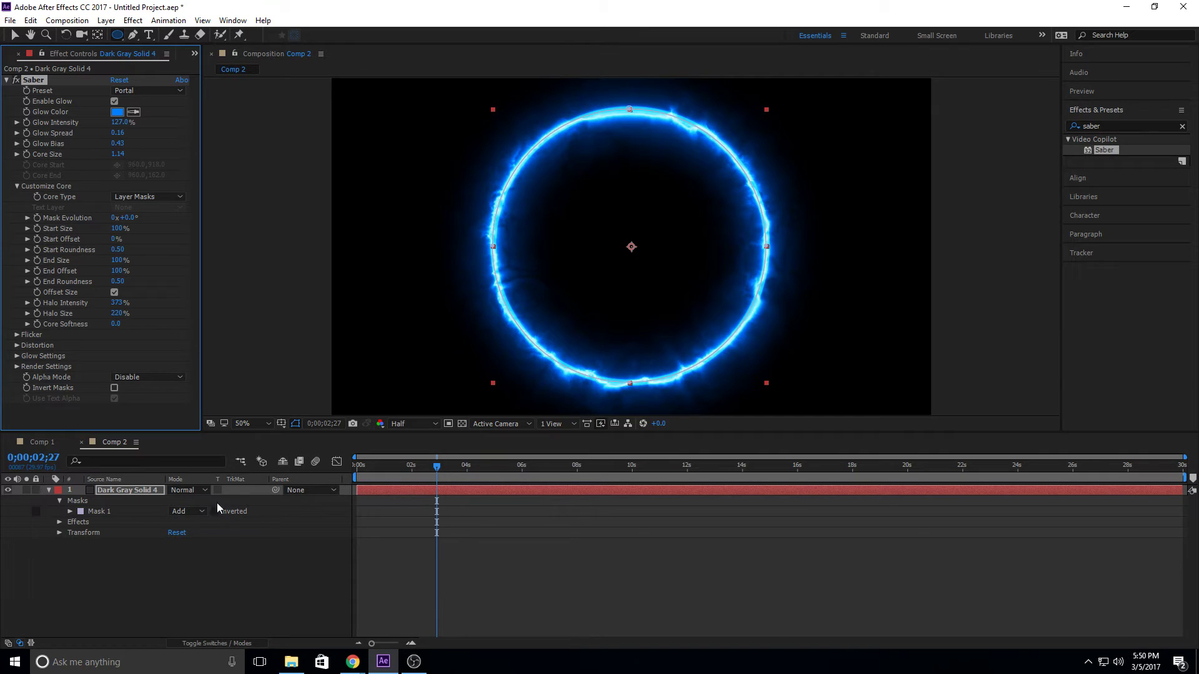
# Duplicate the ring layer with Ctrl+D and set the top copy's blend mode to Screen
pyautogui.click(129, 492)
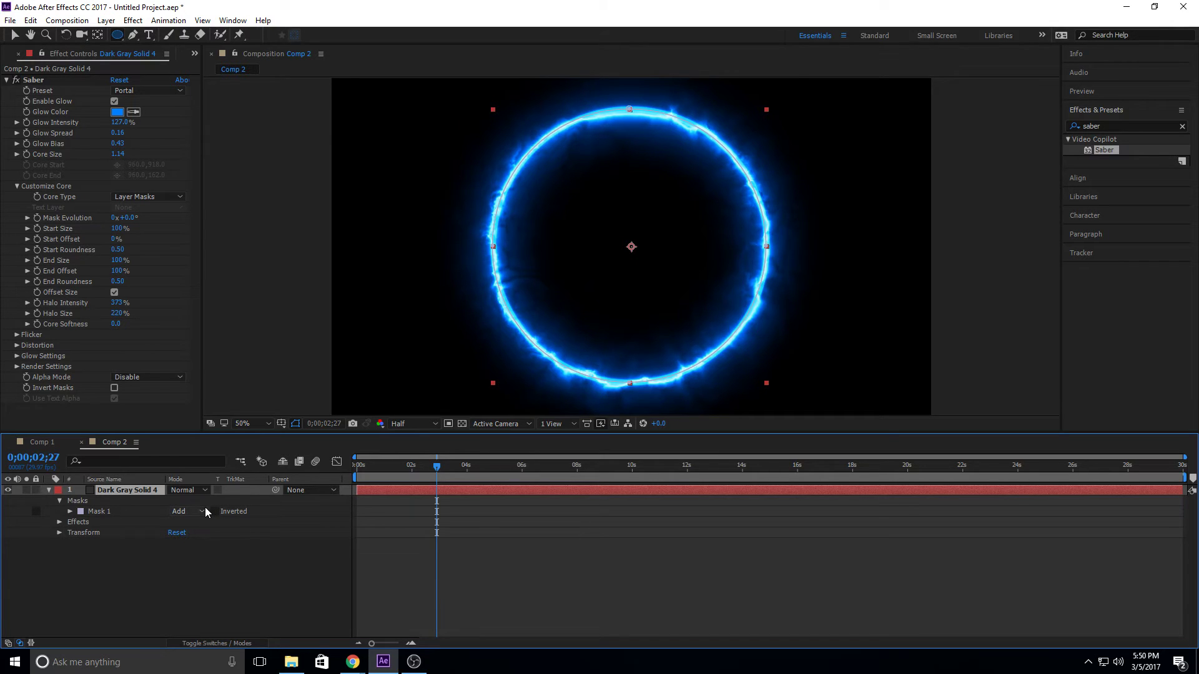
pyautogui.hotkey('ctrl', 'd')
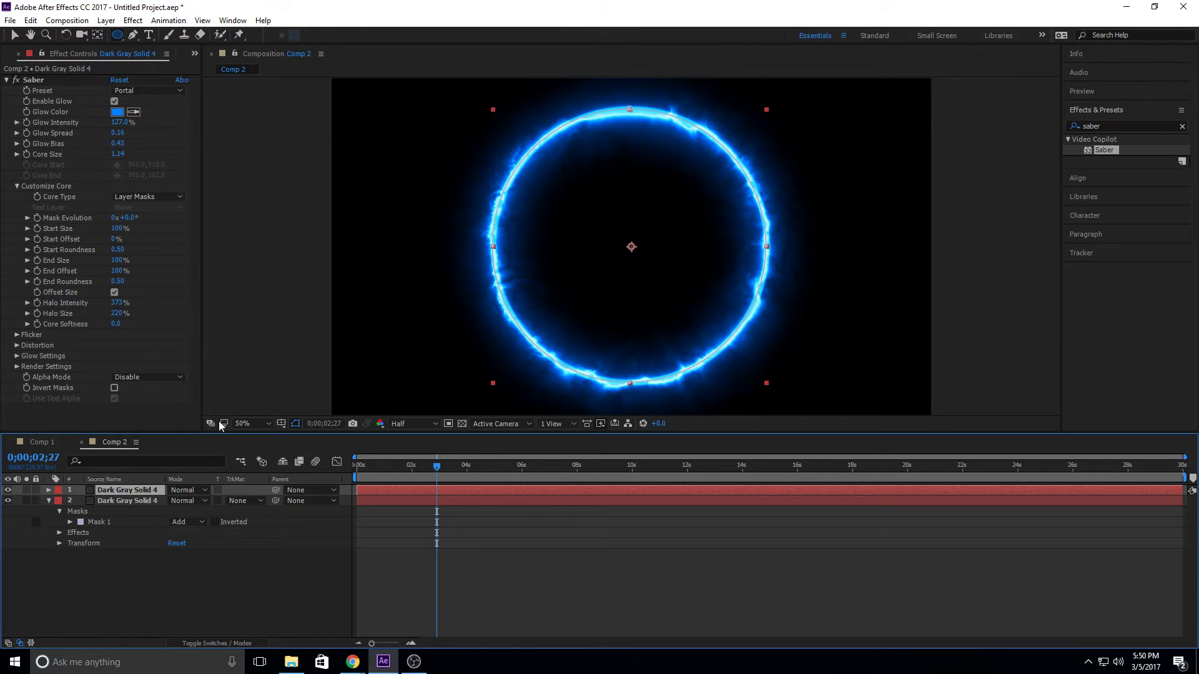
pyautogui.click(203, 490)
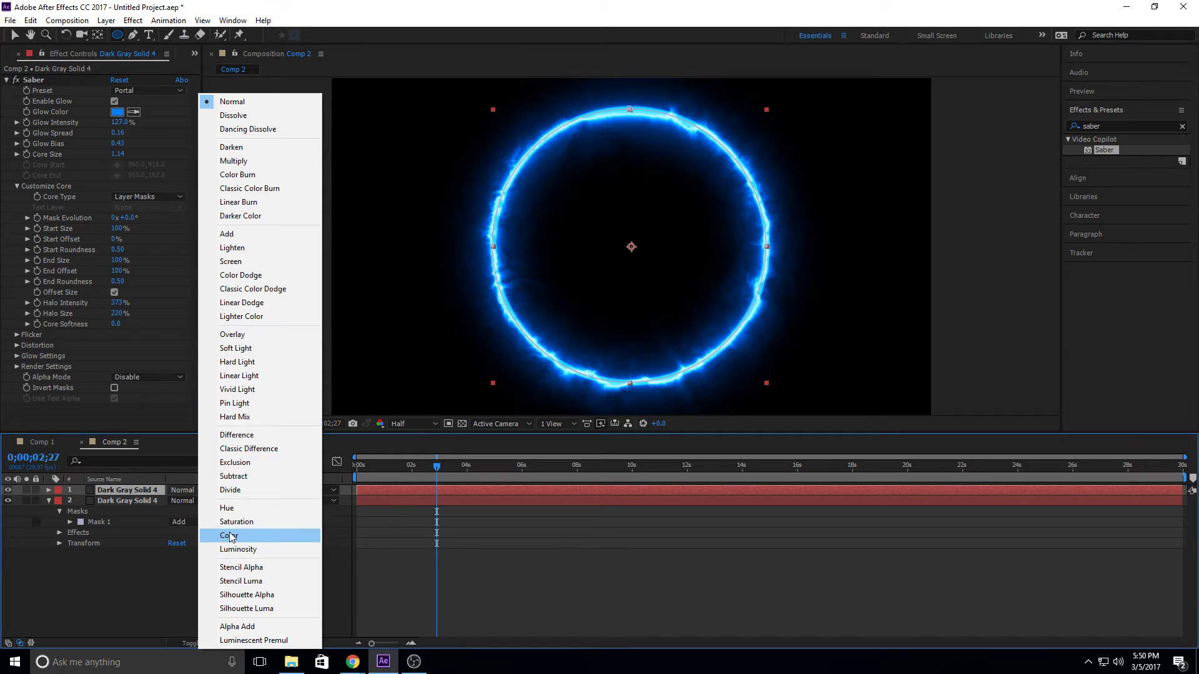
pyautogui.click(231, 261)
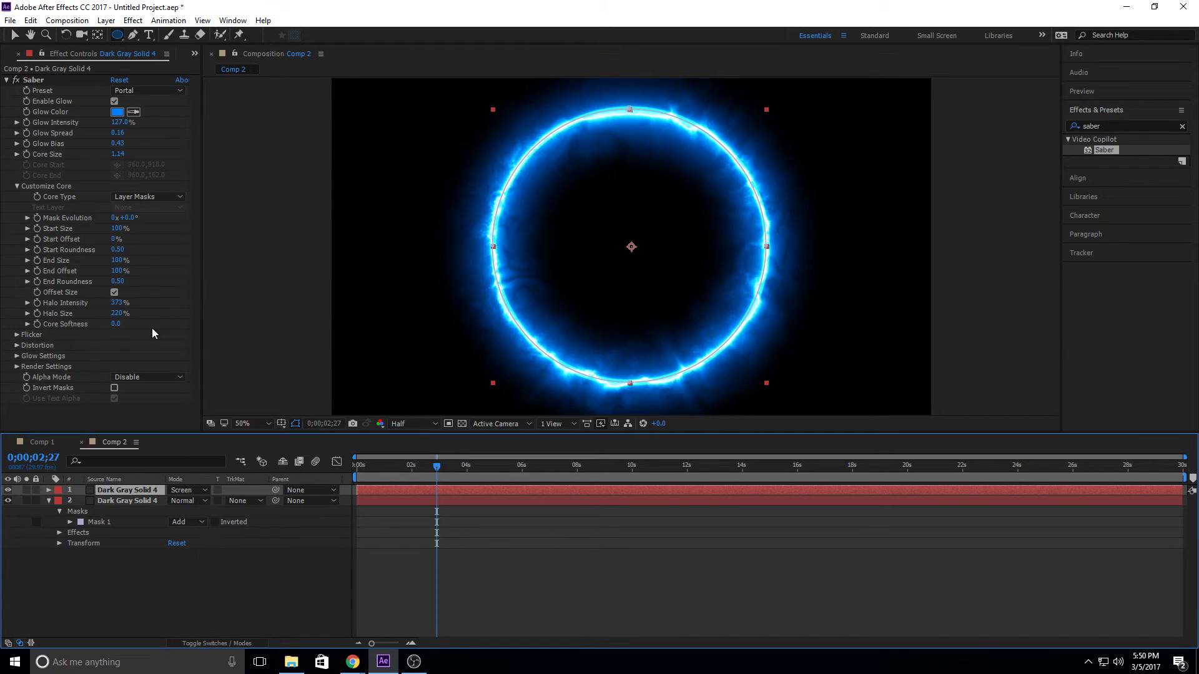
# Change the top copy's Saber Glow Color to pure red, turning the ring pink
pyautogui.click(116, 112)
pyautogui.moveTo(552, 313); pyautogui.dragTo(615, 244)
pyautogui.moveTo(624, 321); pyautogui.dragTo(629, 371)
pyautogui.click(625, 253)
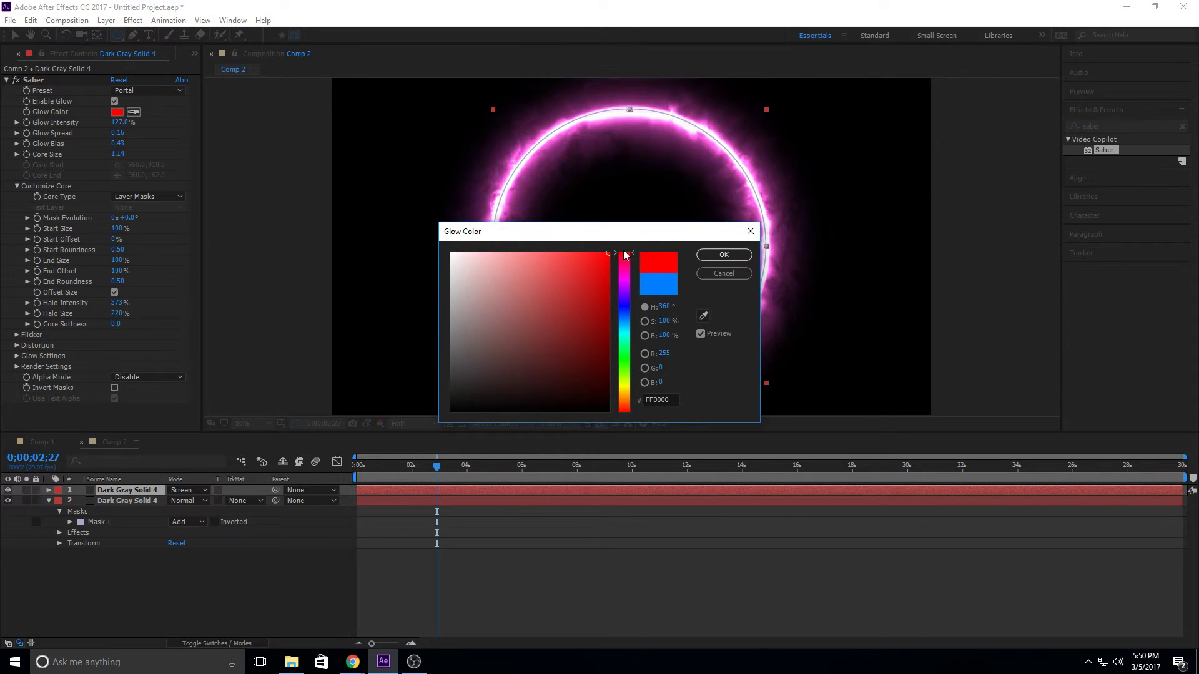
pyautogui.click(724, 255)
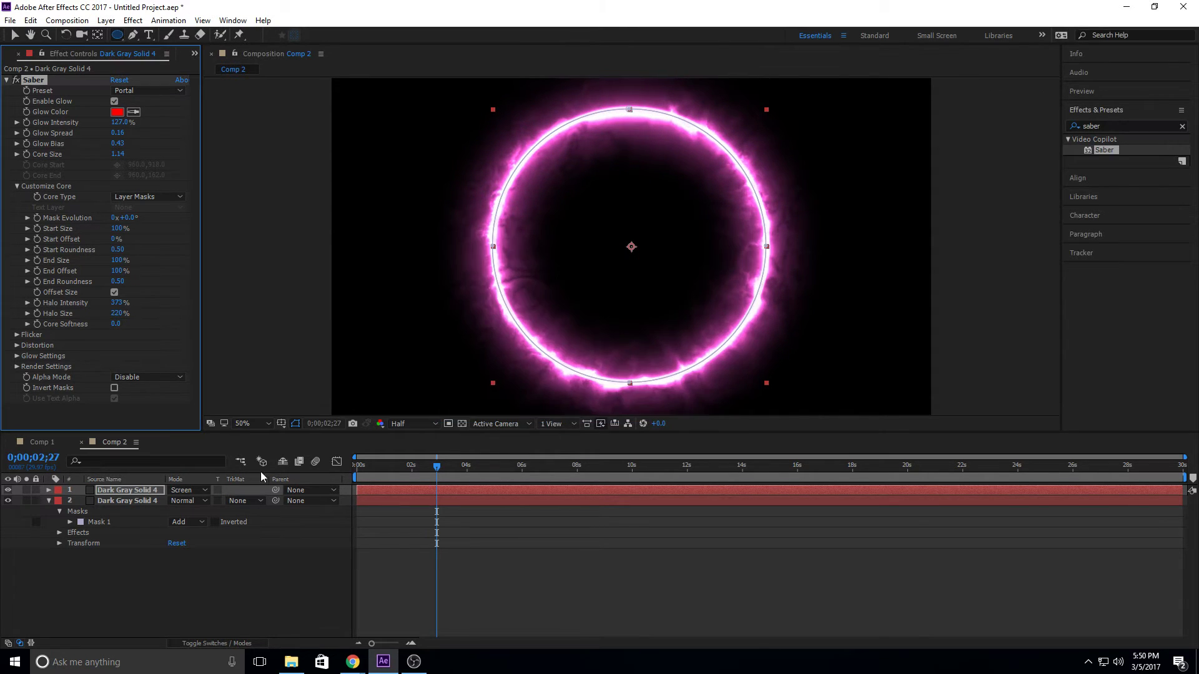
pyautogui.click(154, 500)
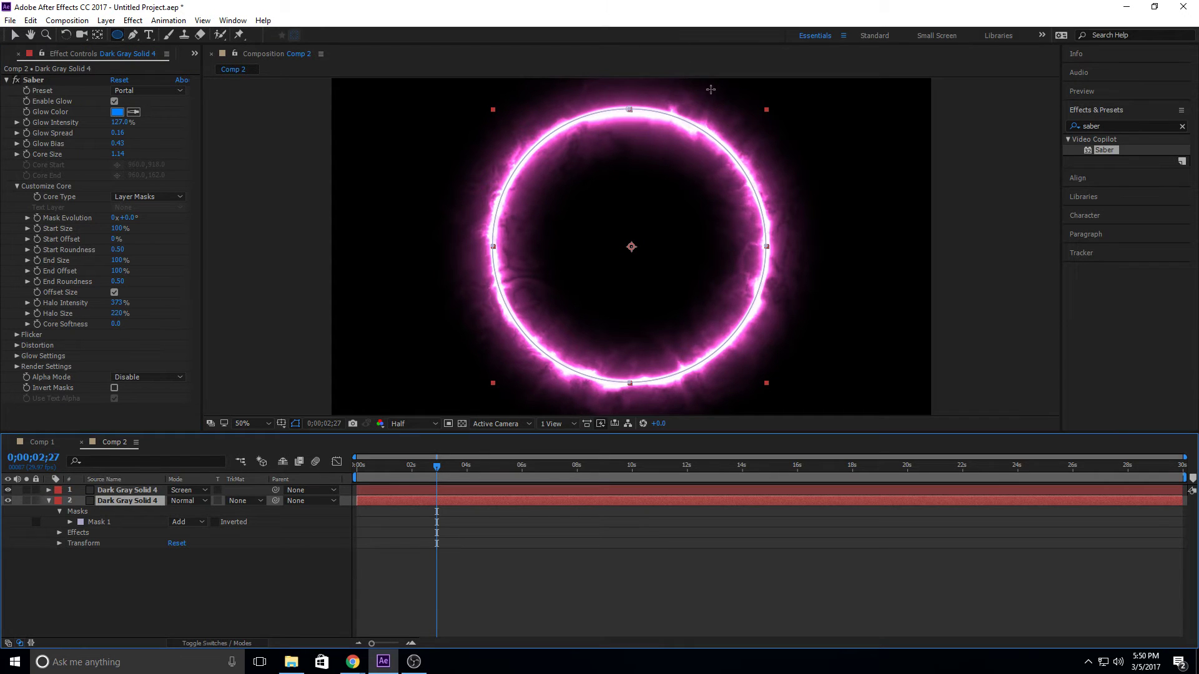
# Delete the Saber effect from the top ring layer
pyautogui.click(115, 479)
pyautogui.click(115, 489)
pyautogui.click(58, 81)
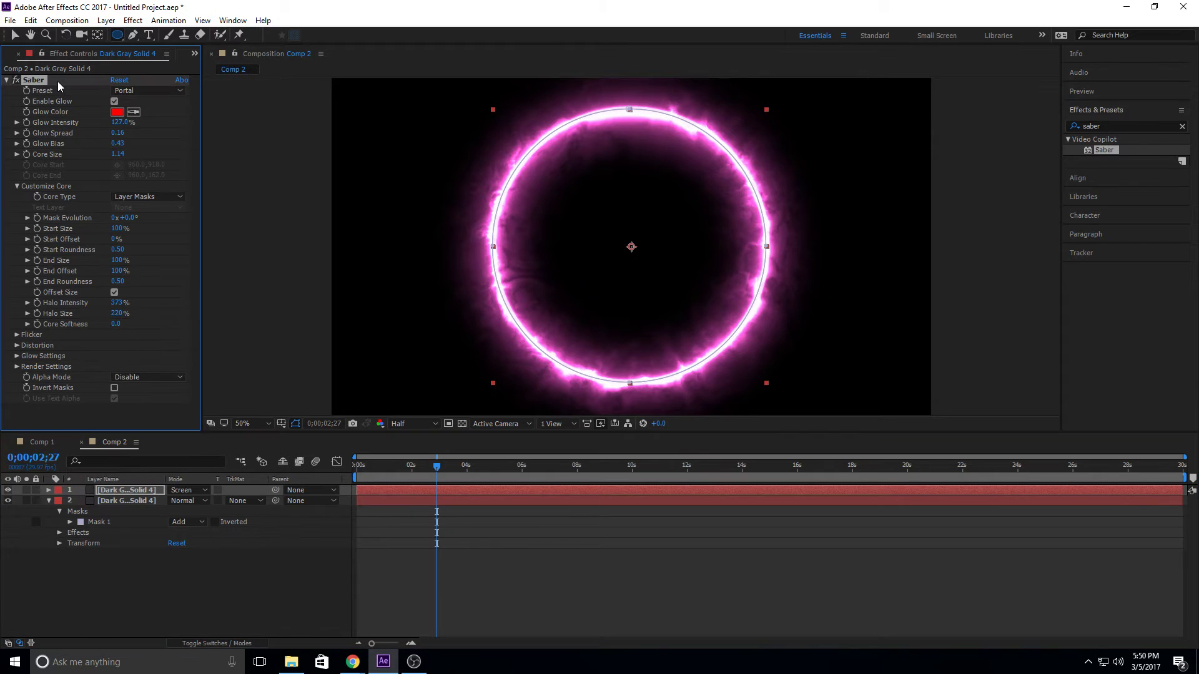
pyautogui.press('Delete')
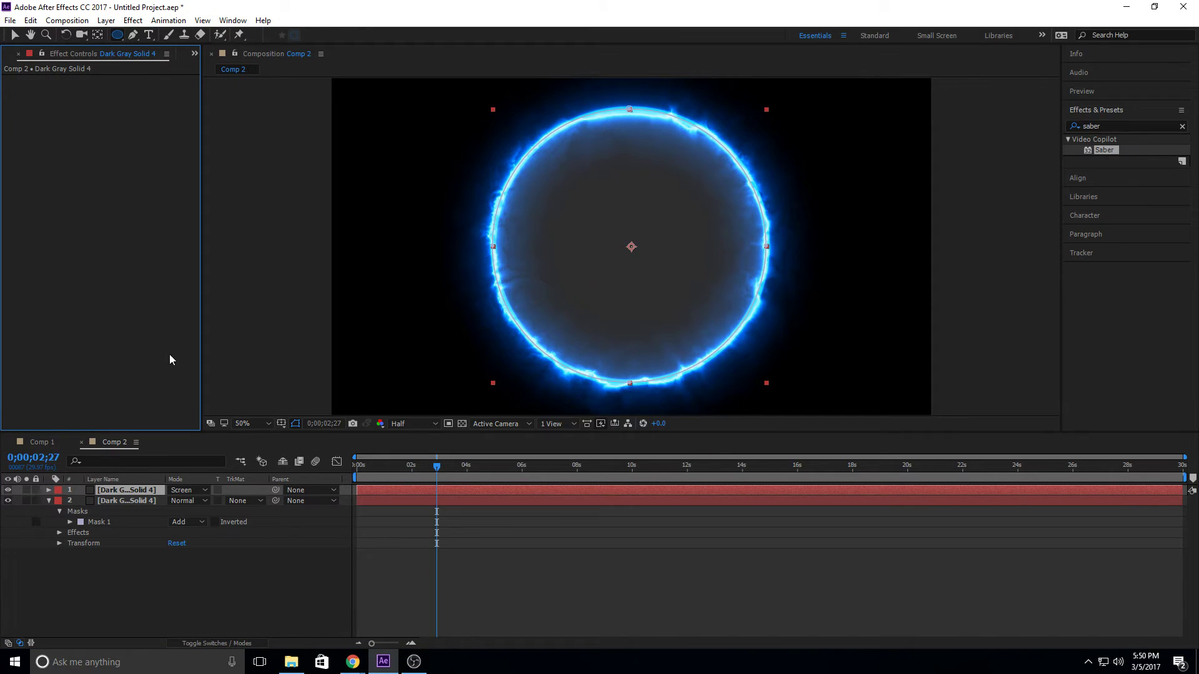
# Search 'audio' and apply Audio Spectrum to the top layer, then return to the Selection tool
pyautogui.click(1102, 125)
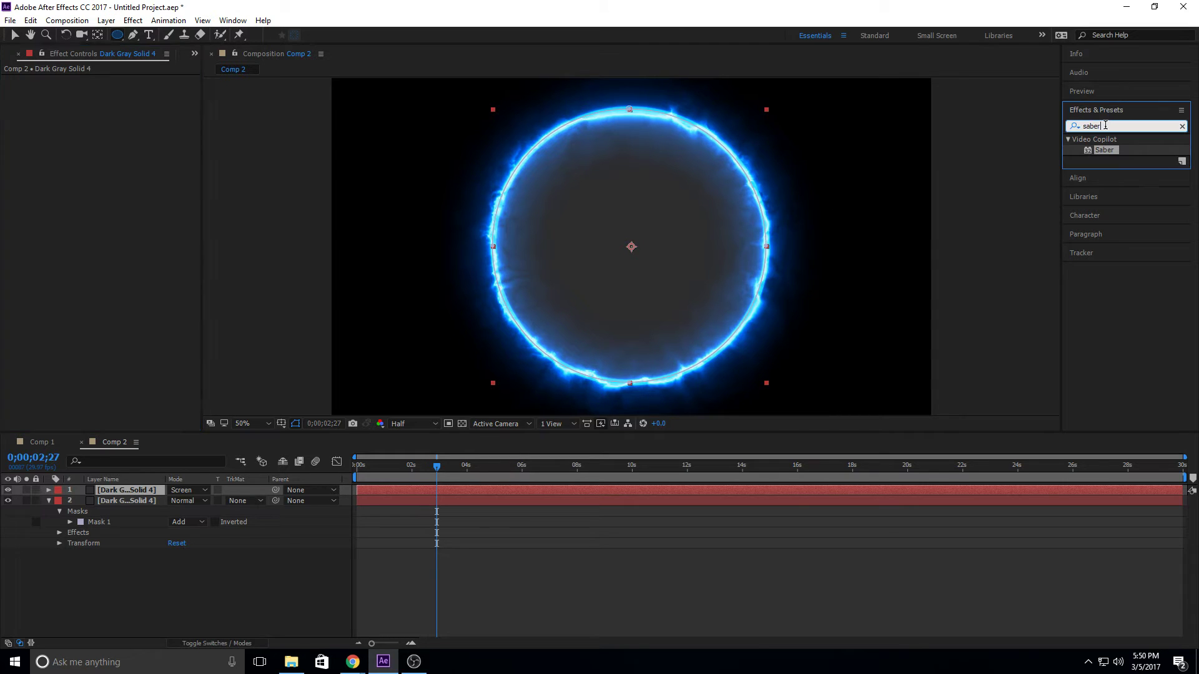
pyautogui.write('audio')
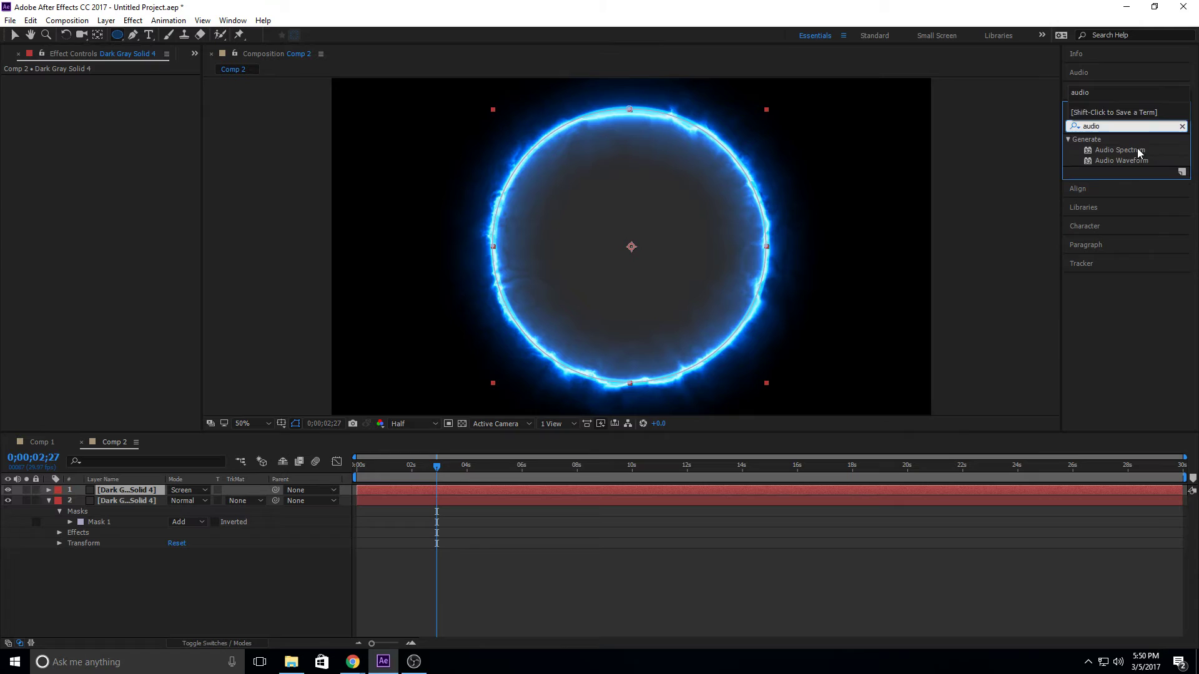
pyautogui.moveTo(1139, 150); pyautogui.dragTo(142, 251)
pyautogui.press('v')
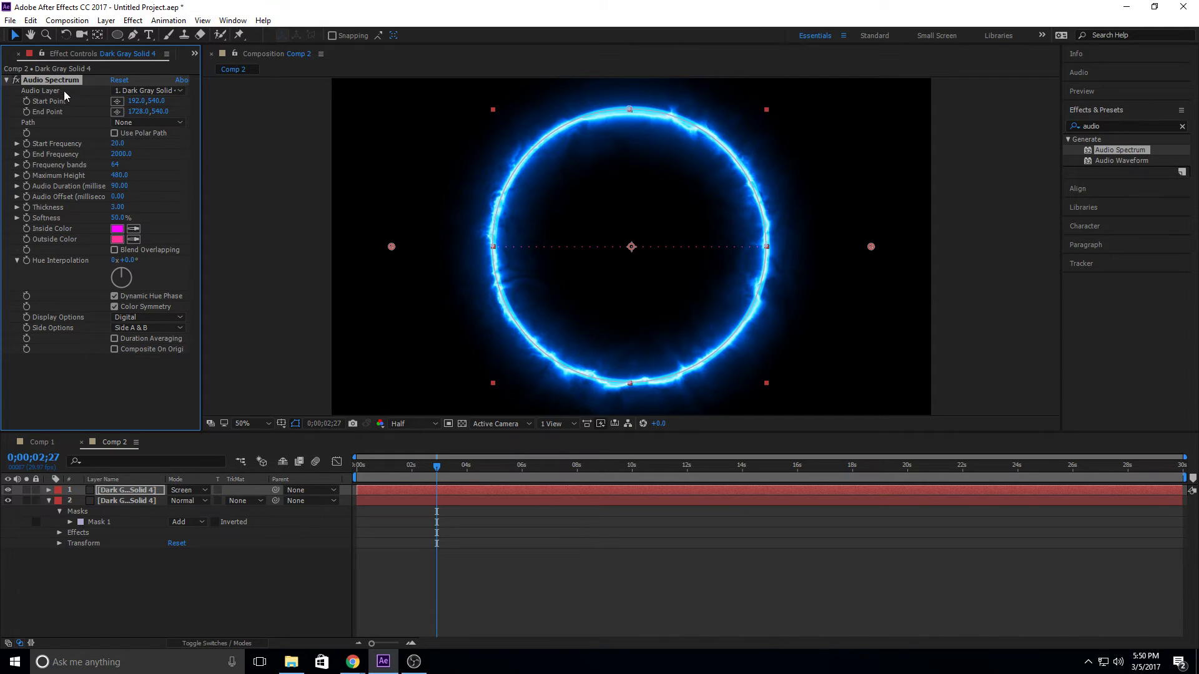
# Set the Audio Spectrum's Path to Mask 1
pyautogui.click(145, 124)
pyautogui.click(152, 152)
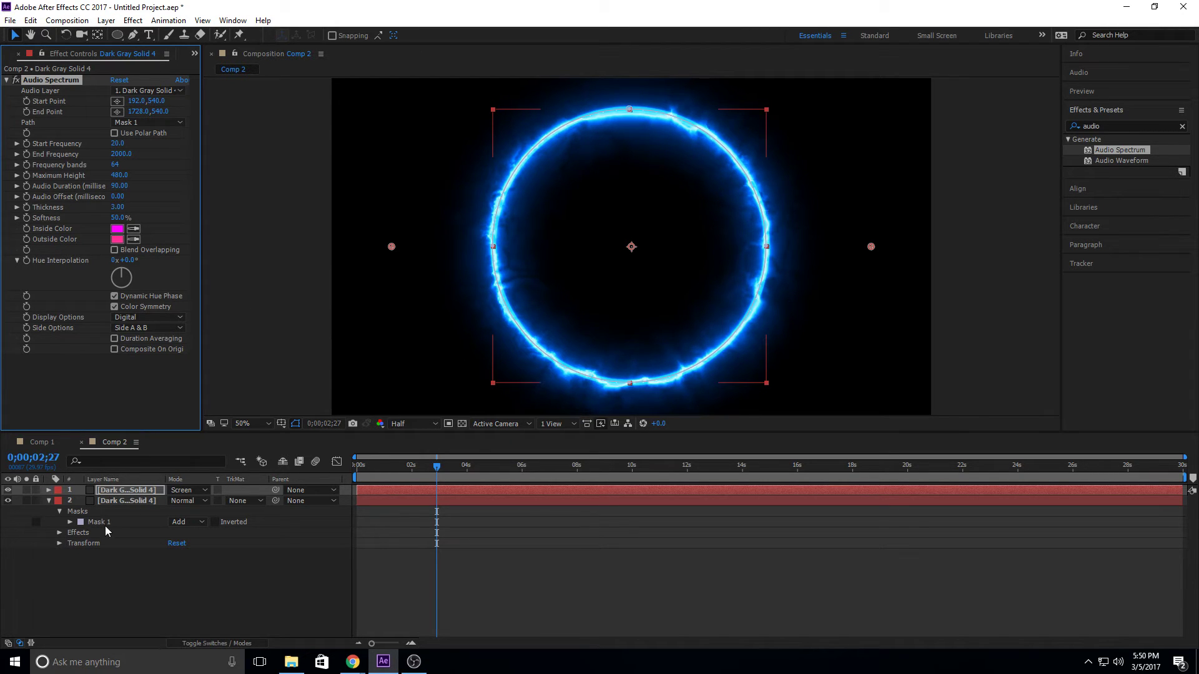
pyautogui.click(114, 502)
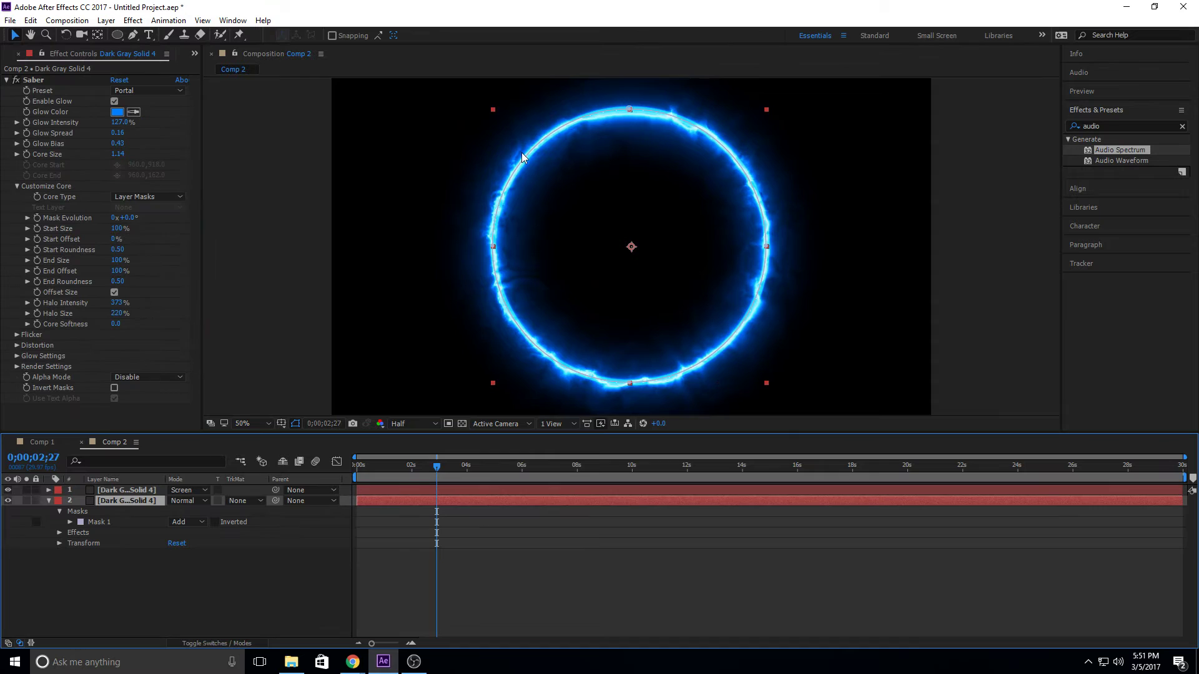
pyautogui.click(122, 491)
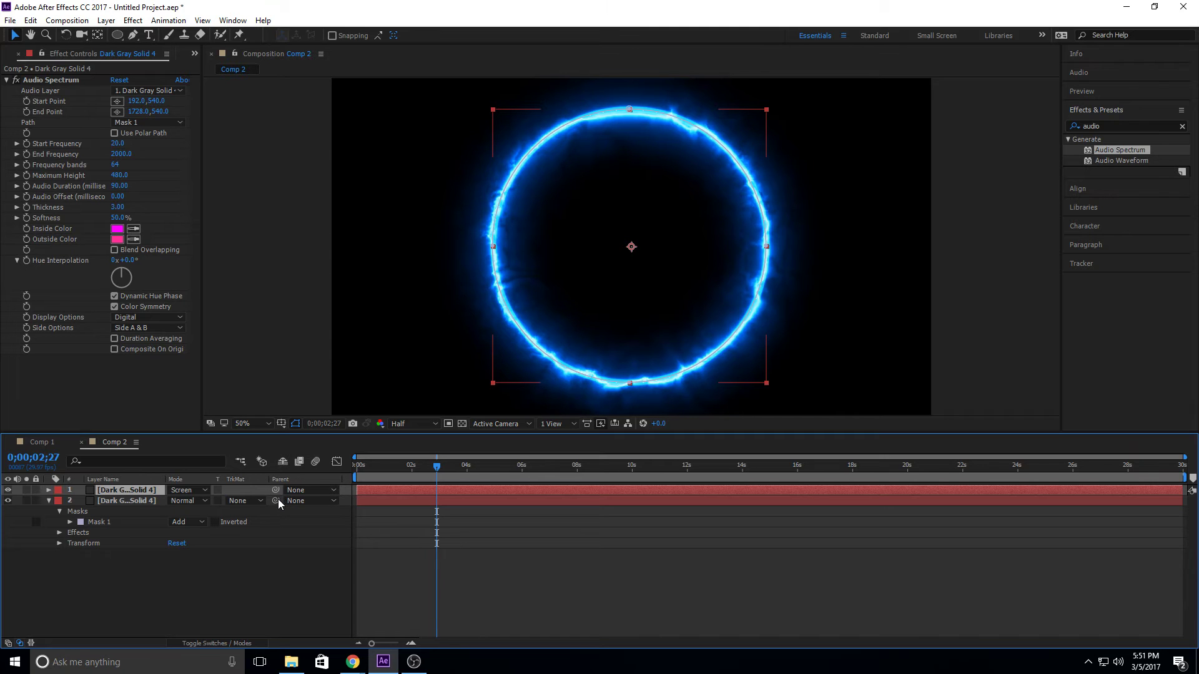
# Raise the Audio Spectrum's Maximum Height from 480 to 940
pyautogui.click(71, 86)
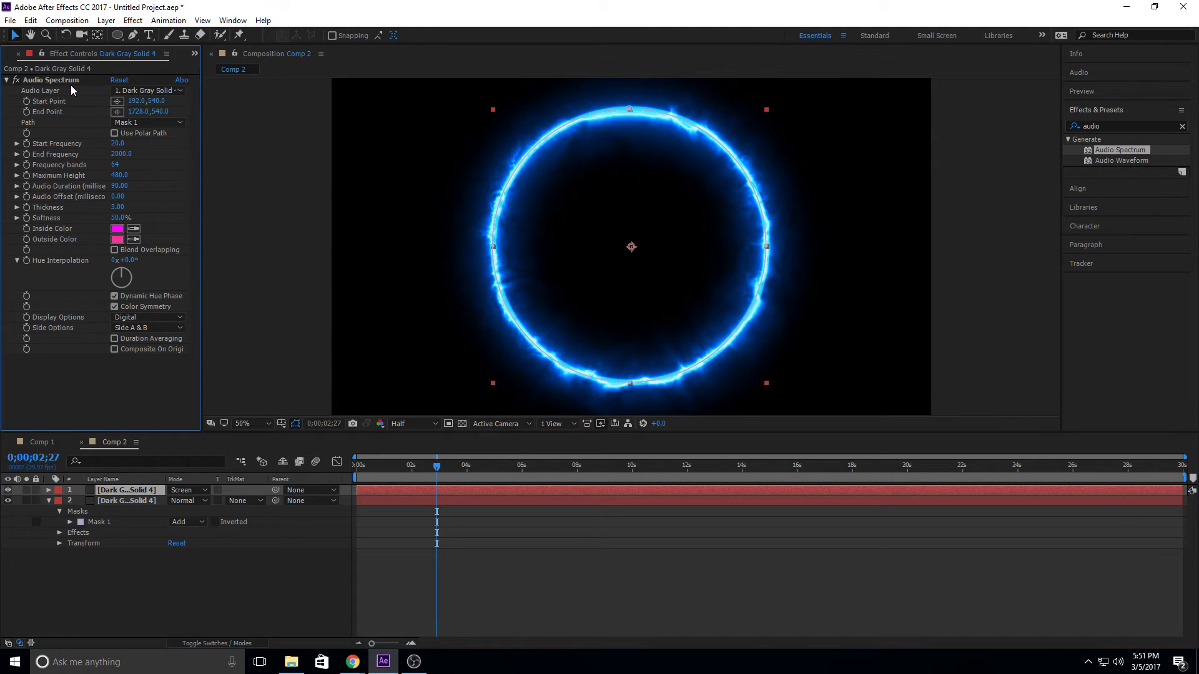
pyautogui.click(70, 81)
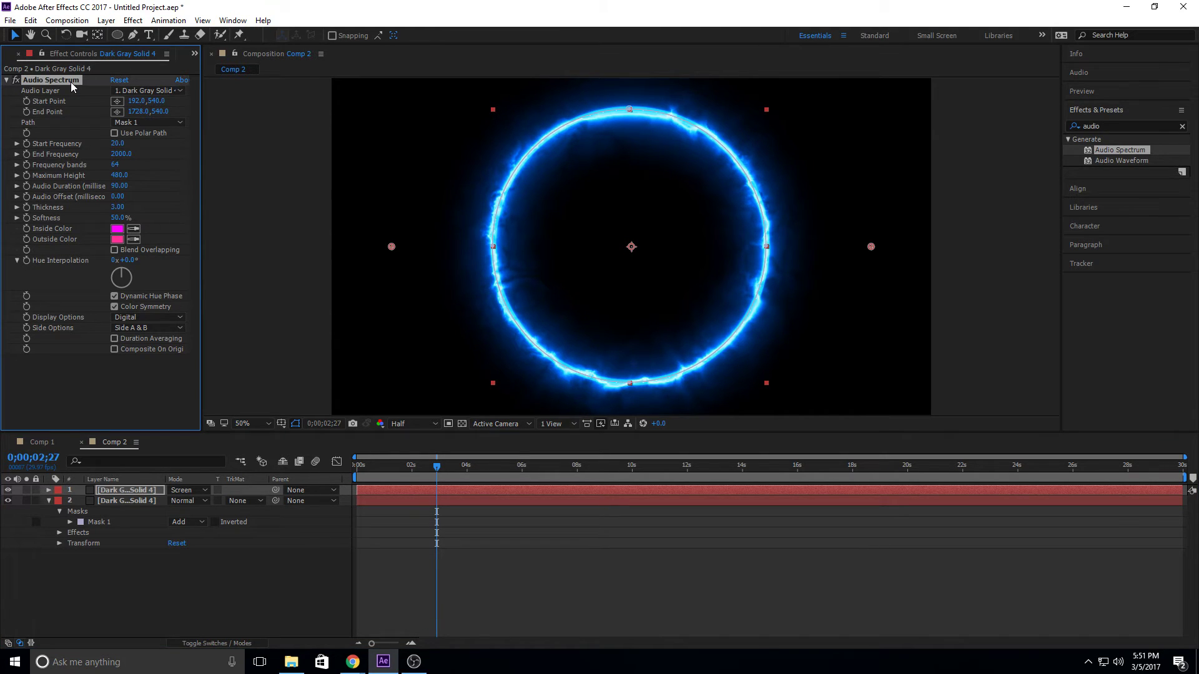
pyautogui.click(117, 144)
pyautogui.moveTo(124, 178); pyautogui.dragTo(144, 178)
# Add the dubstep WAV file to Comp 2 and return the time to the start
pyautogui.hotkey('ctrl', '0')
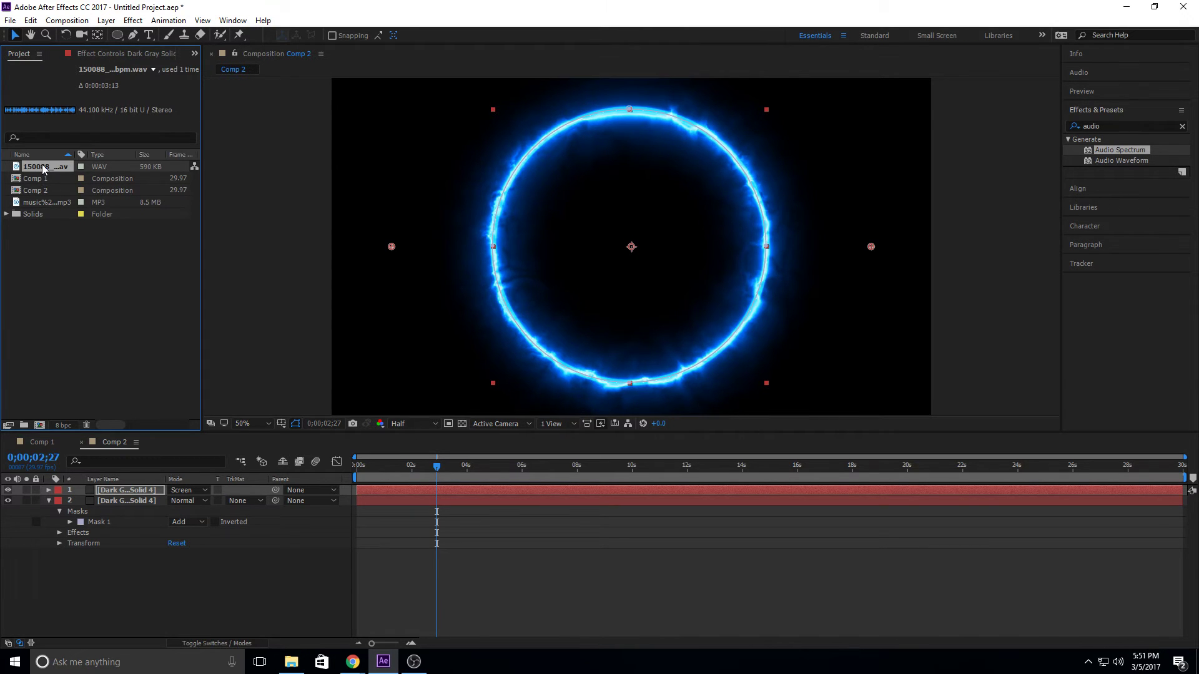
pyautogui.moveTo(42, 168); pyautogui.dragTo(171, 557)
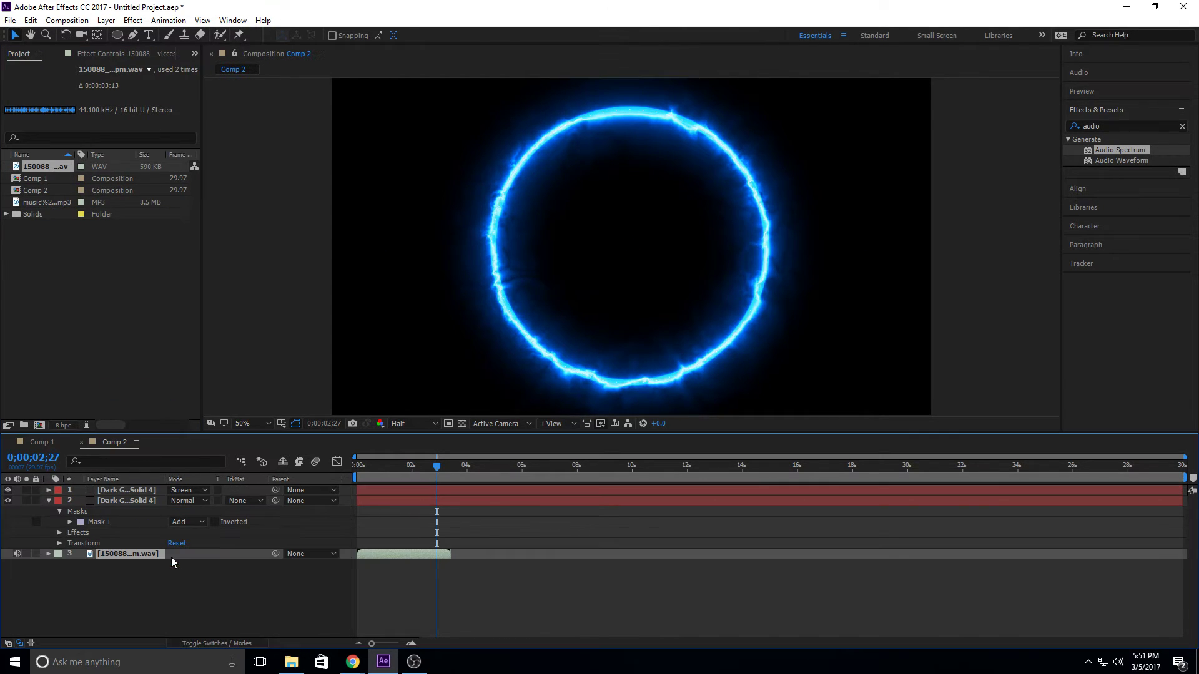
pyautogui.moveTo(387, 473); pyautogui.dragTo(351, 469)
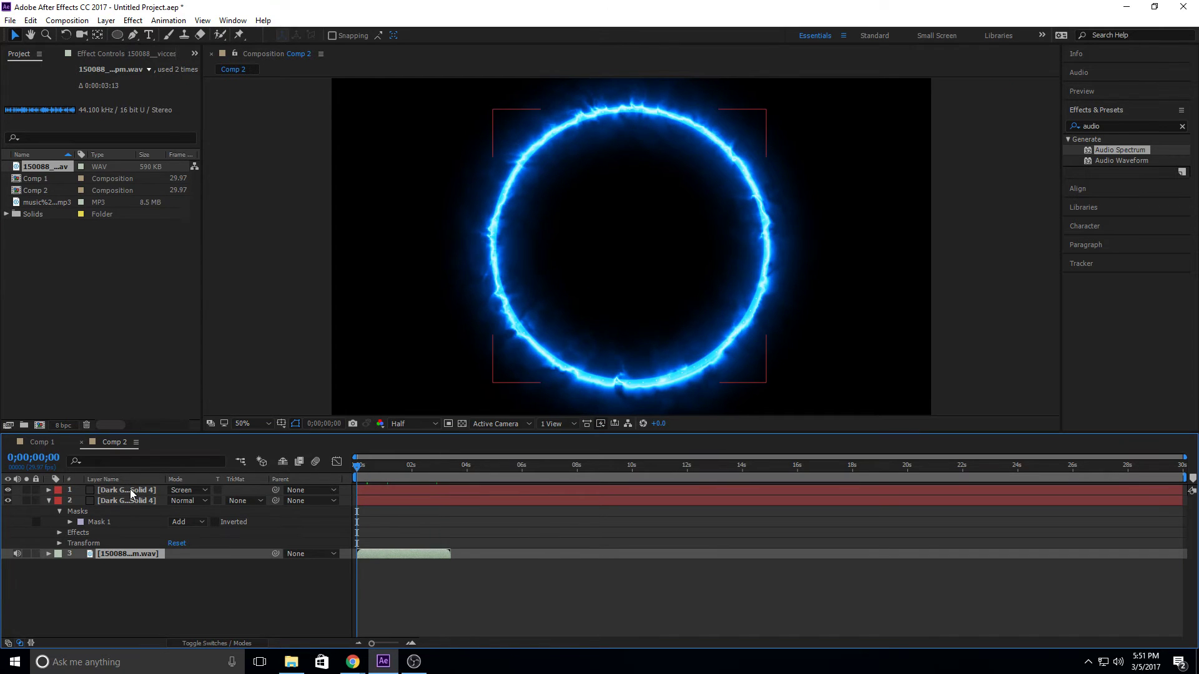
# Set the top solid's Audio Spectrum Audio Layer to the 150088 dubstep WAV
pyautogui.click(130, 490)
pyautogui.click(108, 55)
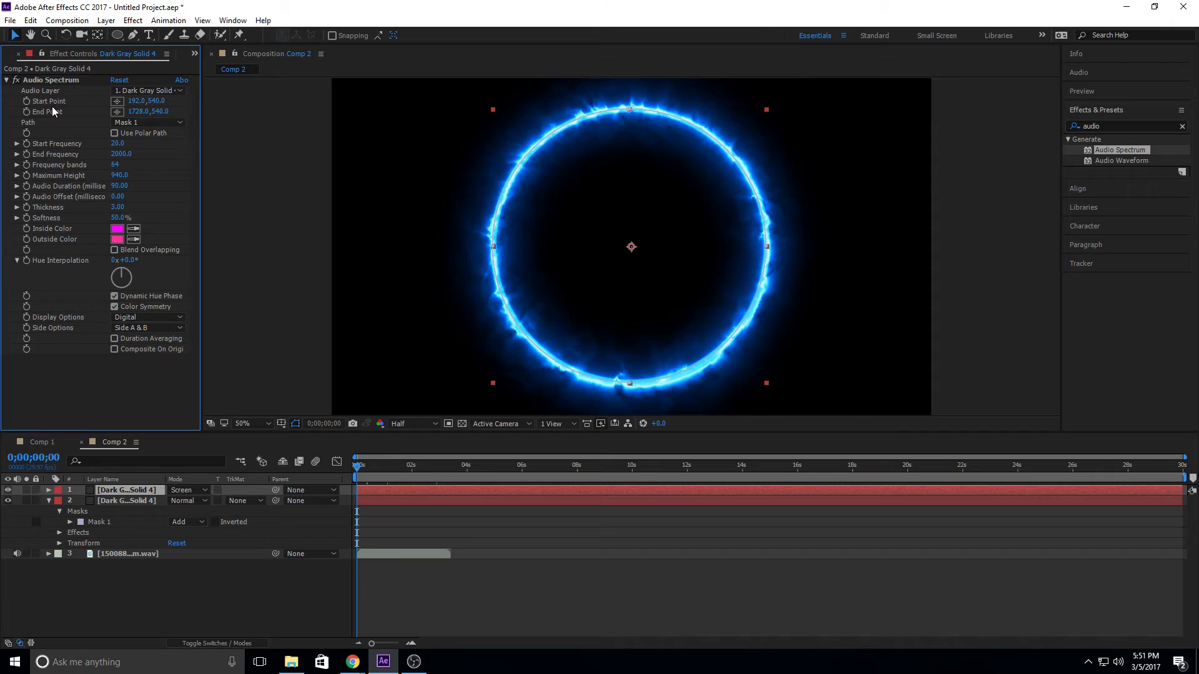
pyautogui.click(129, 94)
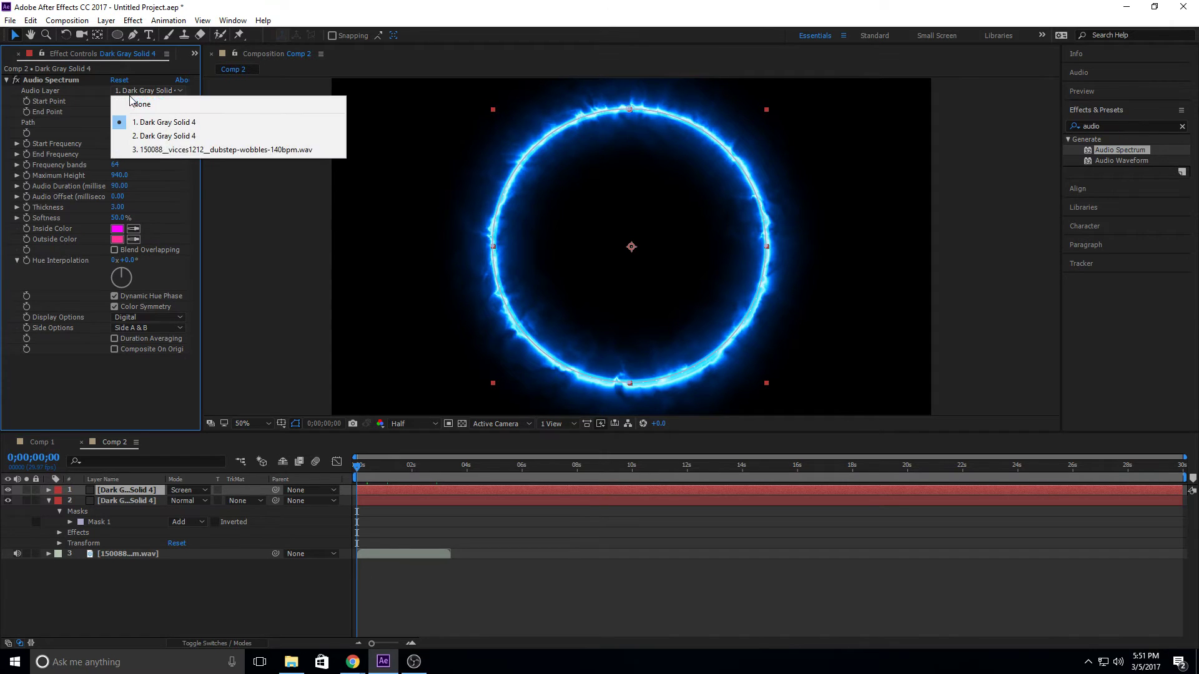
pyautogui.click(166, 149)
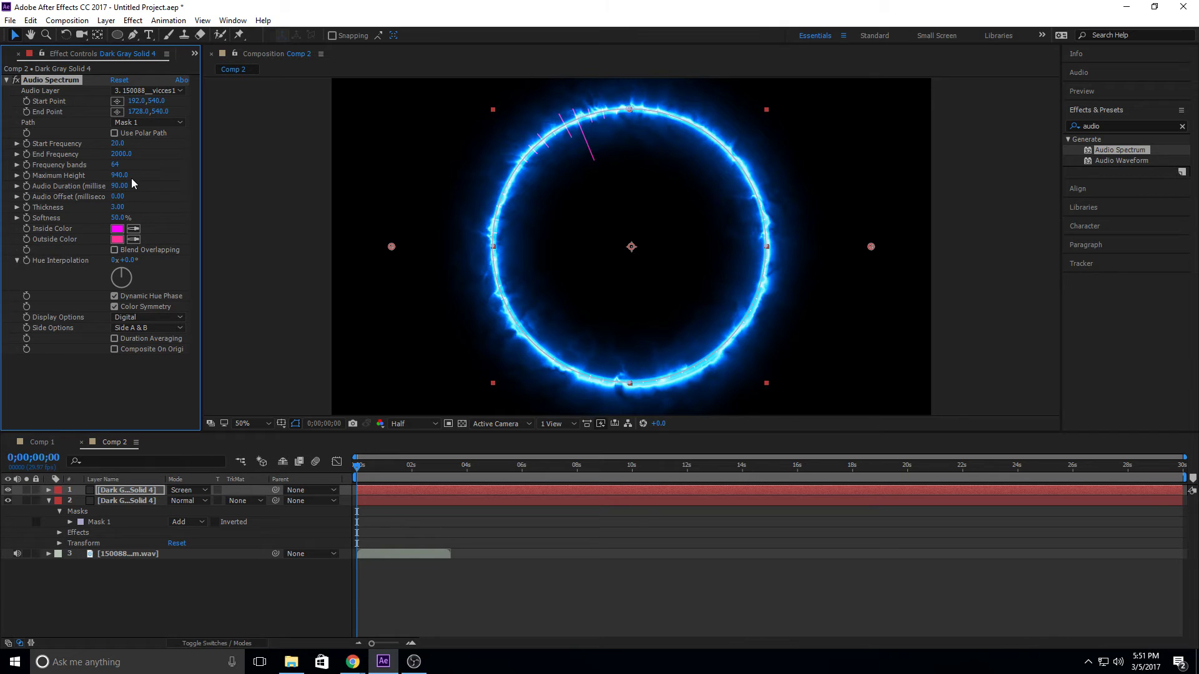
# Set Frequency bands to 562, Side Options to Side B, and Maximum Height to 5320
pyautogui.moveTo(124, 166); pyautogui.dragTo(456, 191)
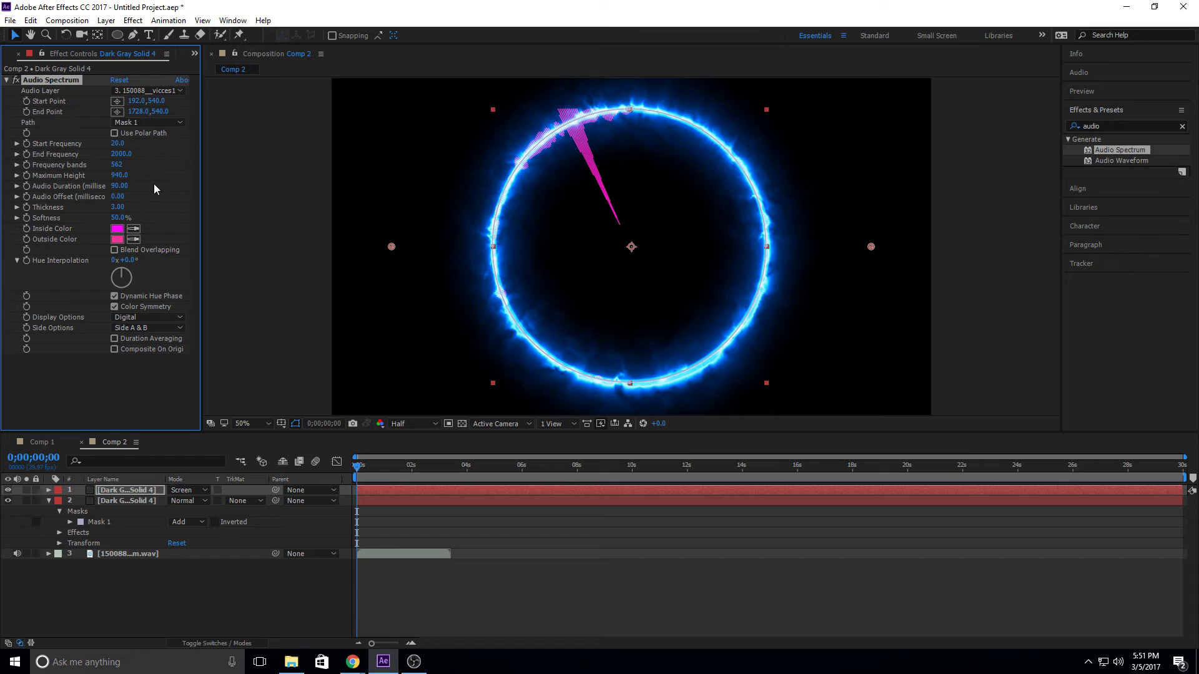
pyautogui.click(138, 332)
pyautogui.click(150, 355)
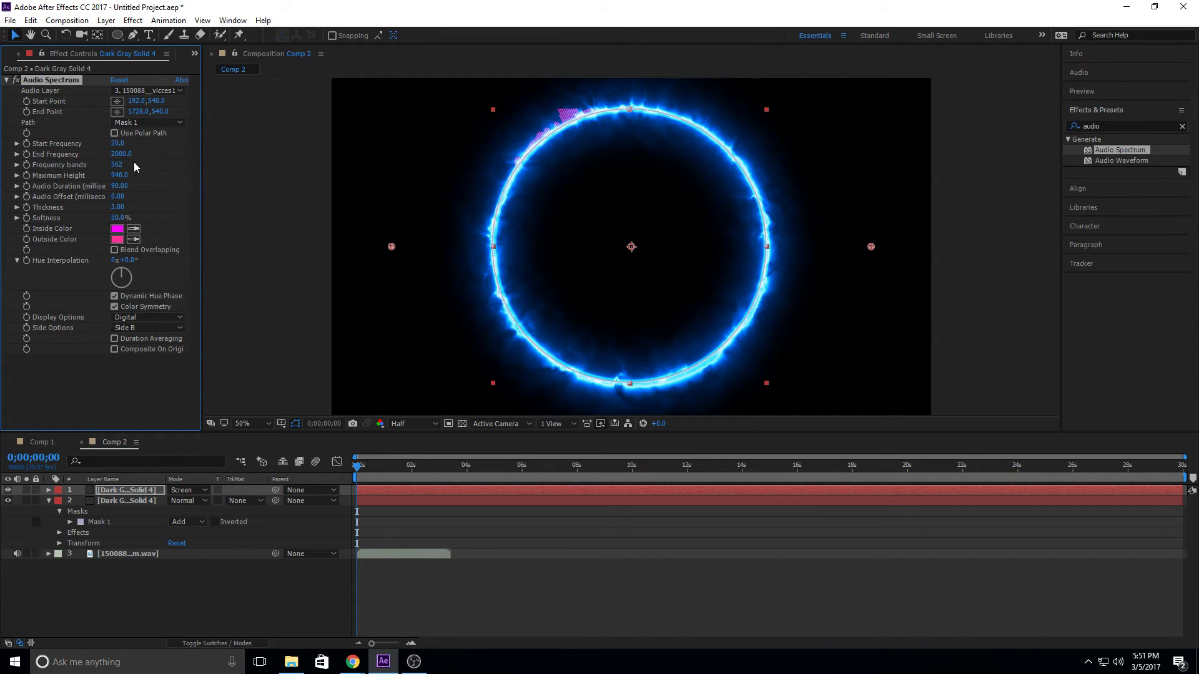
pyautogui.moveTo(121, 177); pyautogui.dragTo(387, 170)
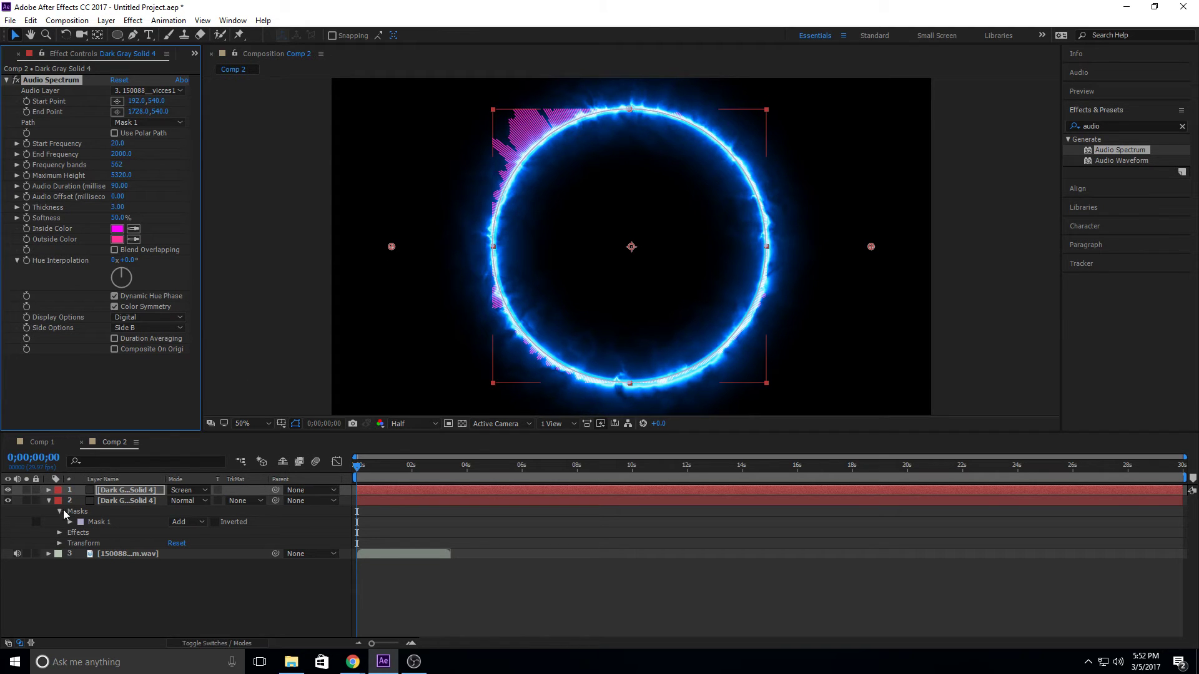
# Set Mask Feather on layer 1's Mask 1 to 282 pixels so the spectrum bars fade softly
pyautogui.click(49, 491)
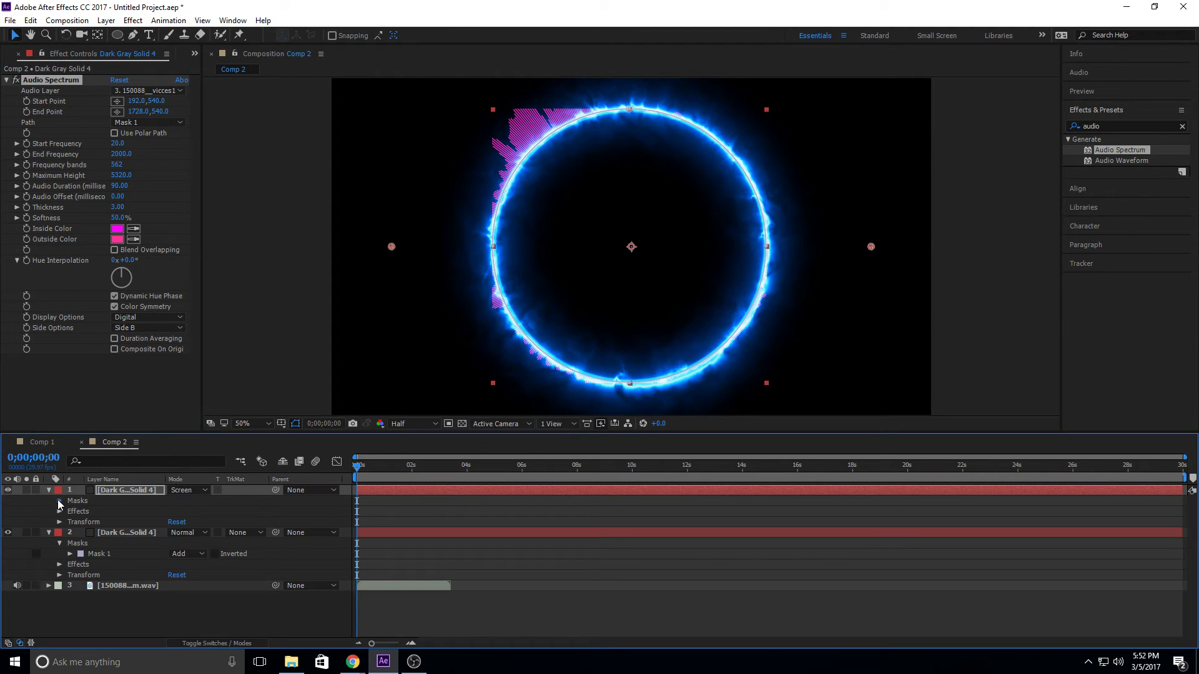
pyautogui.click(60, 502)
pyautogui.click(70, 512)
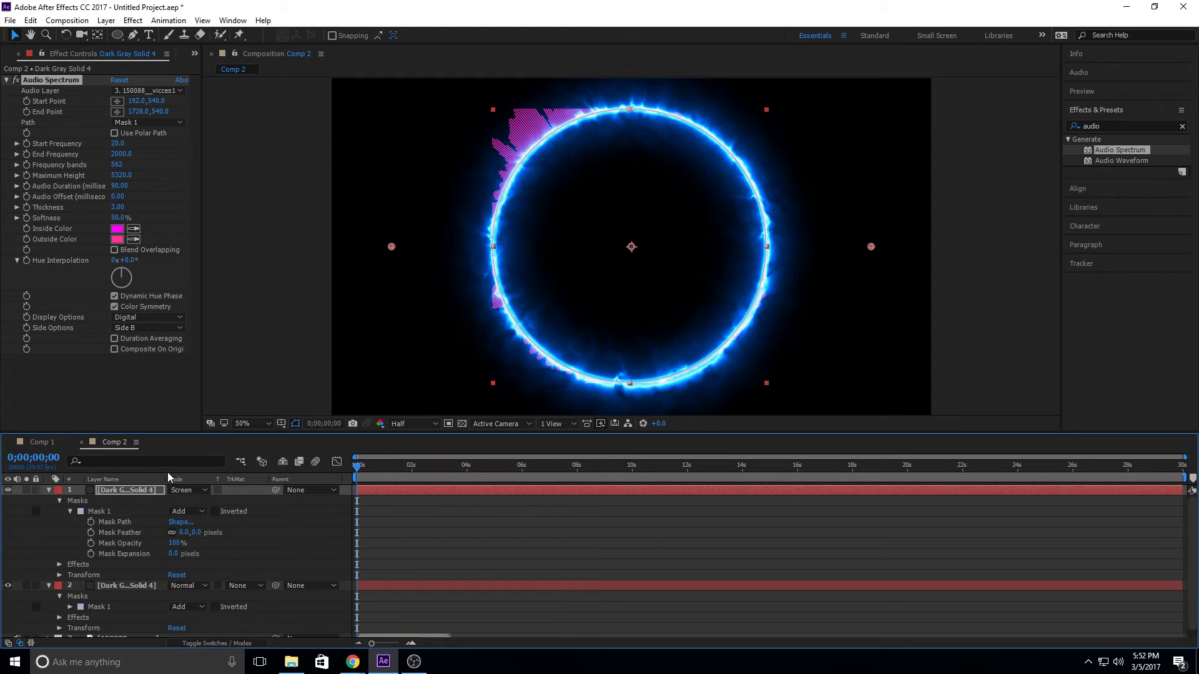
pyautogui.moveTo(188, 532); pyautogui.dragTo(621, 212)
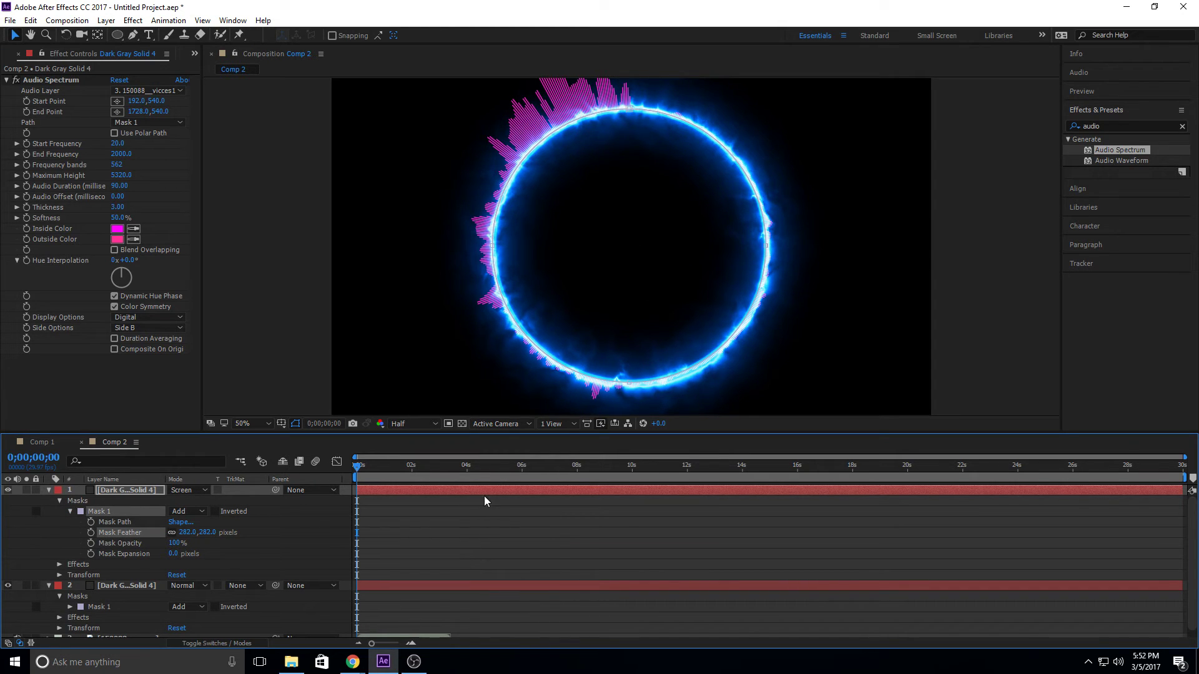
pyautogui.click(48, 490)
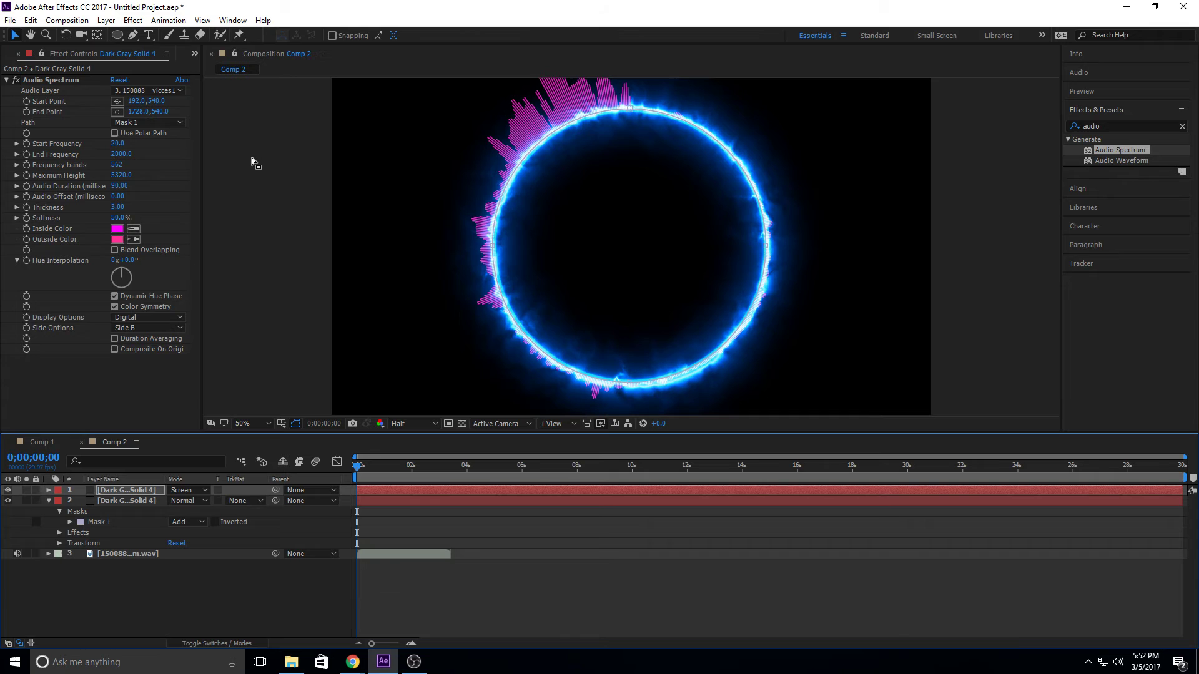
# Set the Audio Spectrum Inside Color to blue
pyautogui.click(116, 229)
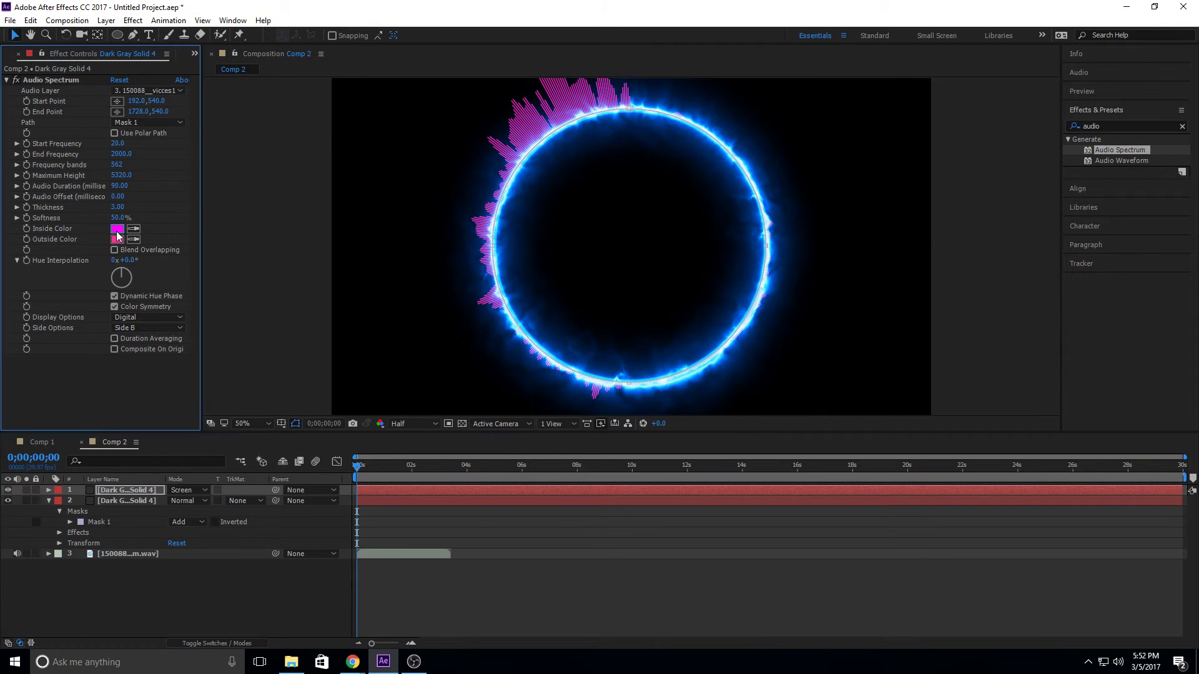
pyautogui.click(625, 306)
pyautogui.click(723, 255)
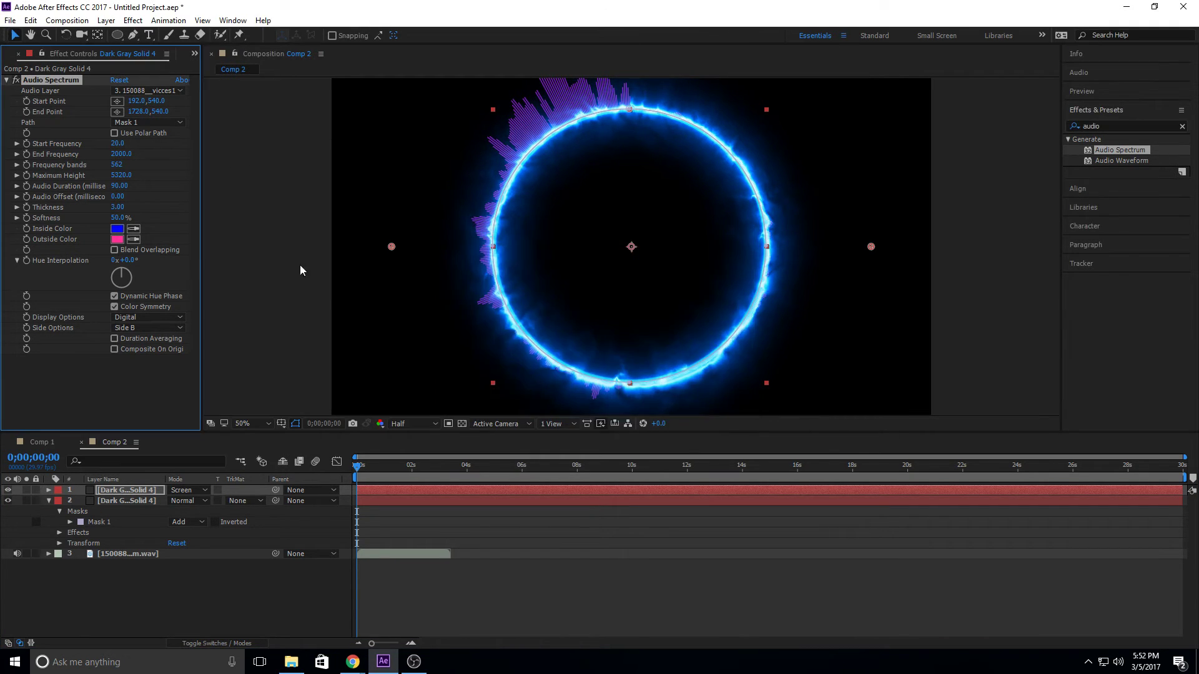
# Make the Outside Color blue as well and thicken the spectrum bars to 5.30
pyautogui.click(116, 239)
pyautogui.click(609, 266)
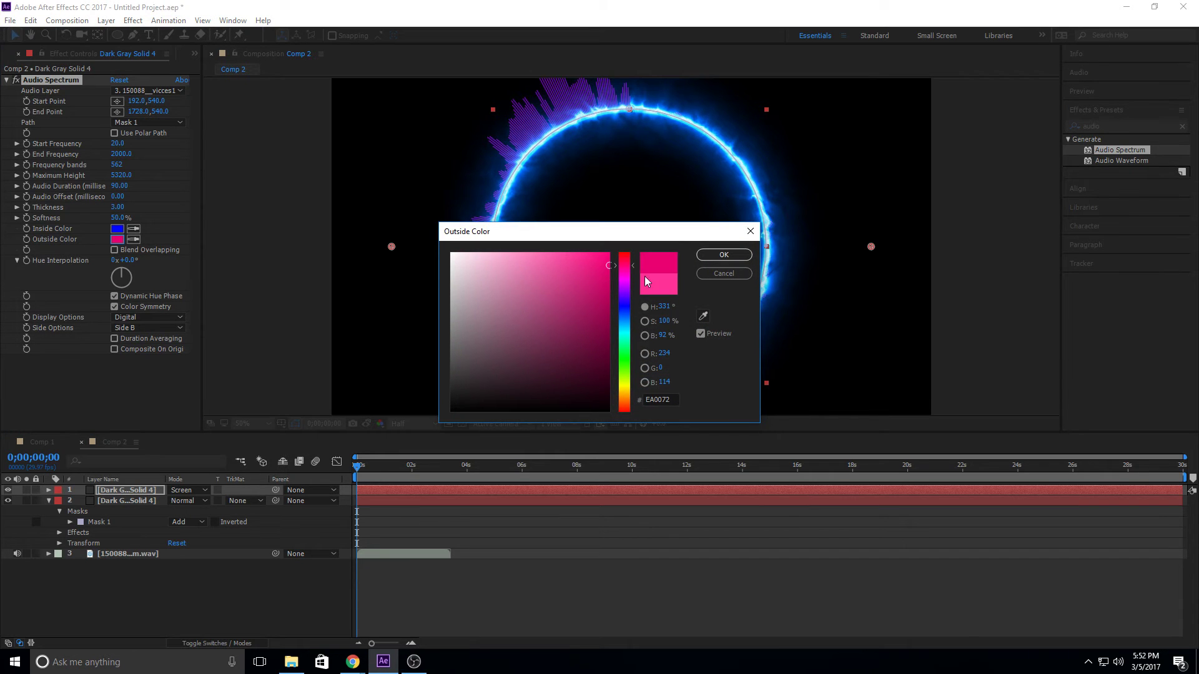
pyautogui.click(625, 306)
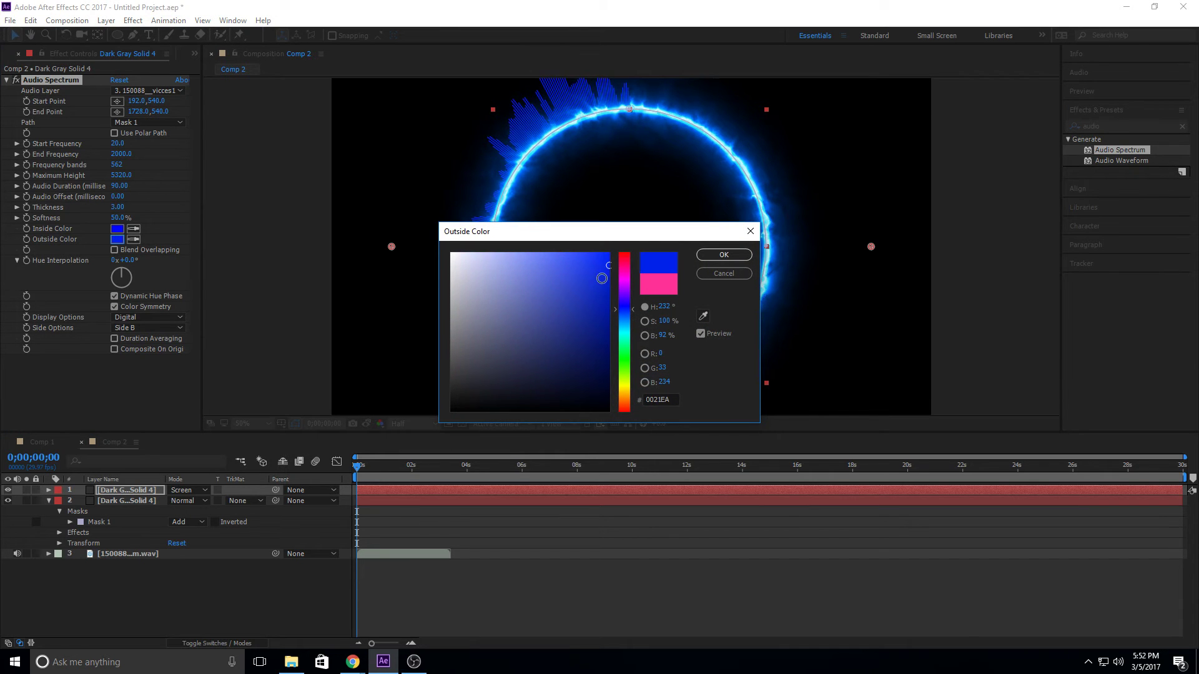
pyautogui.click(724, 255)
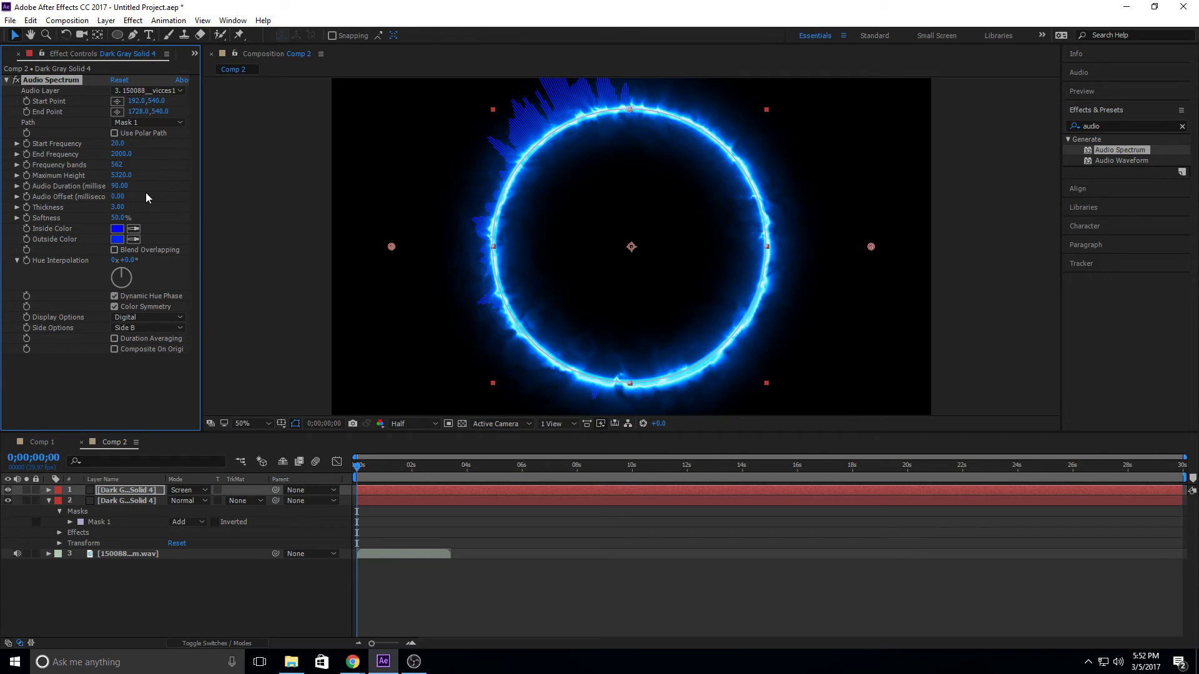
pyautogui.moveTo(125, 209); pyautogui.dragTo(153, 180)
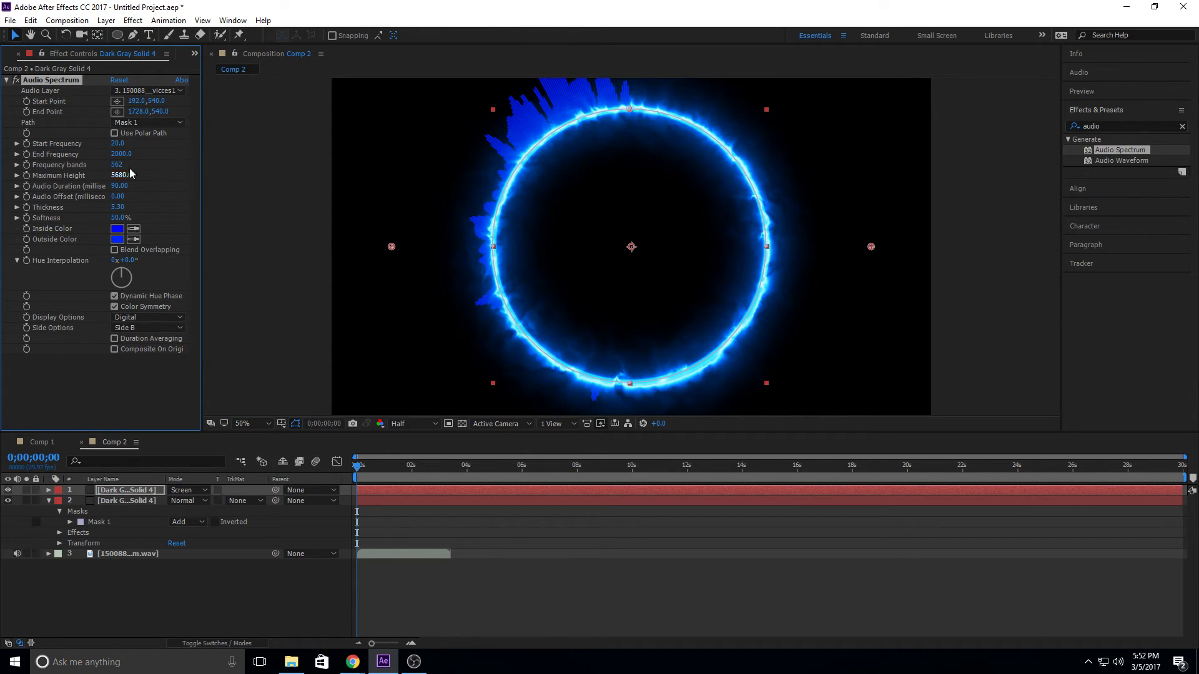
# Apply Glow from Effects & Presets to the spectrum solid with Radius 5.0 and Intensity 2.3
pyautogui.doubleClick(1097, 126)
pyautogui.write('glow')
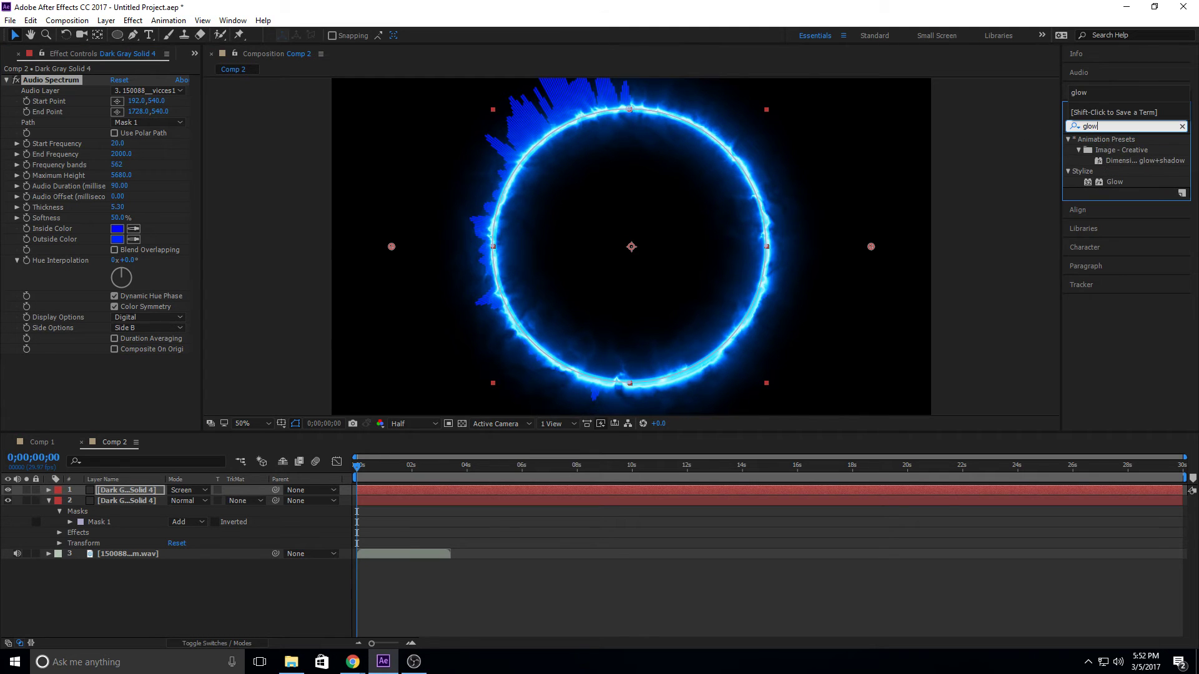
pyautogui.moveTo(1103, 182); pyautogui.dragTo(68, 193)
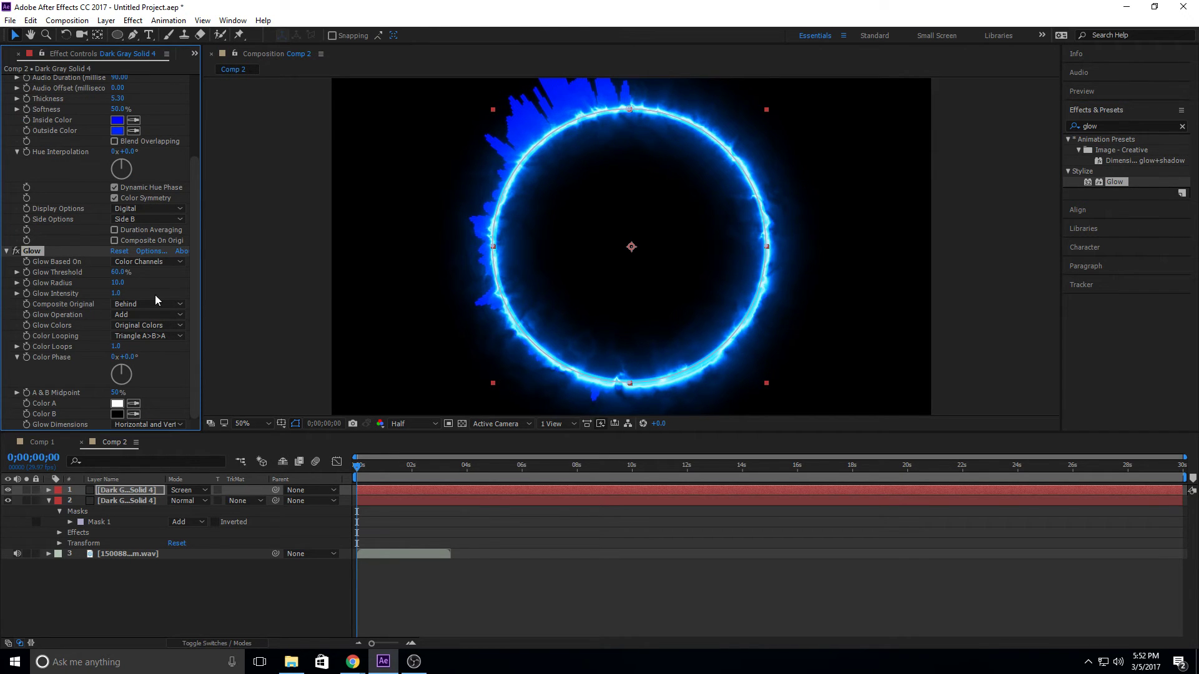
pyautogui.moveTo(116, 293); pyautogui.dragTo(201, 295)
pyautogui.moveTo(118, 284); pyautogui.dragTo(109, 284)
# Check layer 2's Saber settings and switch the layer column to Source Name
pyautogui.click(132, 502)
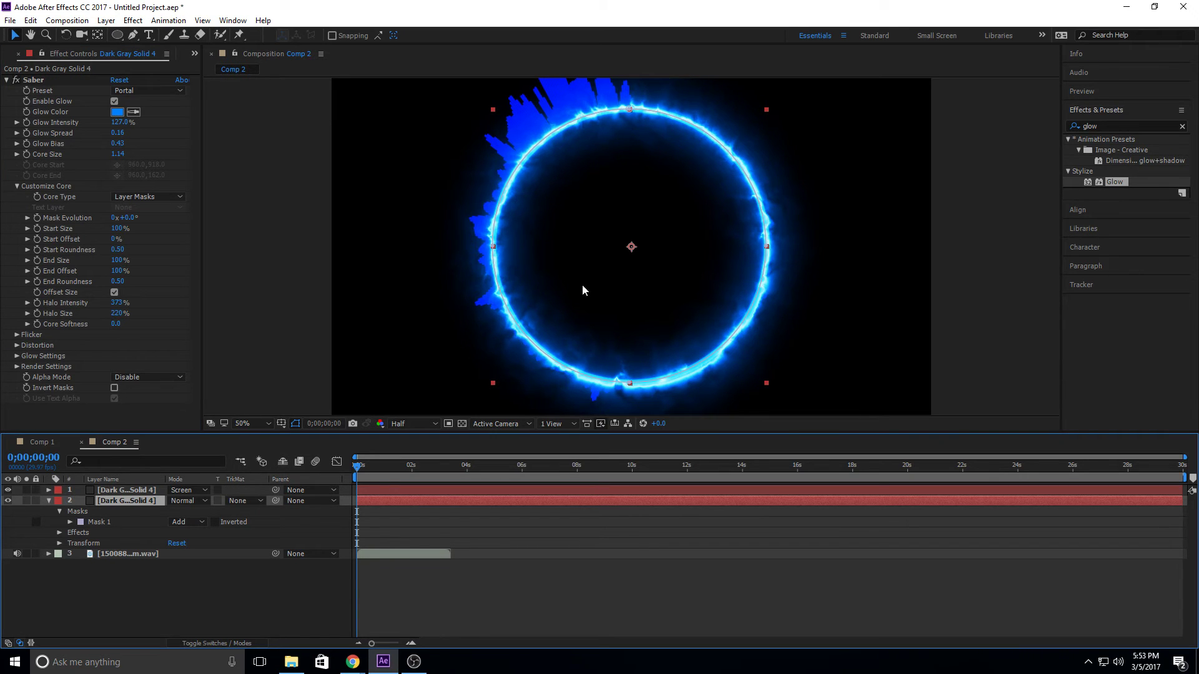
pyautogui.click(126, 480)
pyautogui.click(125, 486)
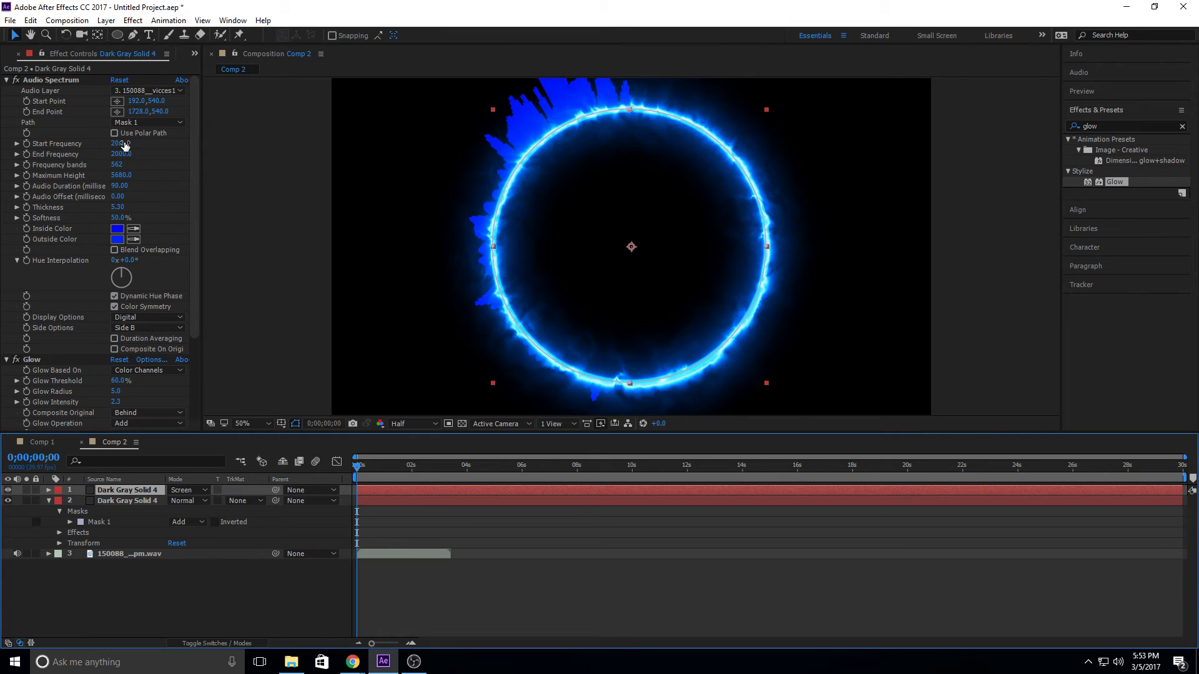
# Raise Comp 2's Audio Spectrum Start Frequency to 7420, checking the ring around 3 seconds
pyautogui.moveTo(117, 144); pyautogui.dragTo(188, 160)
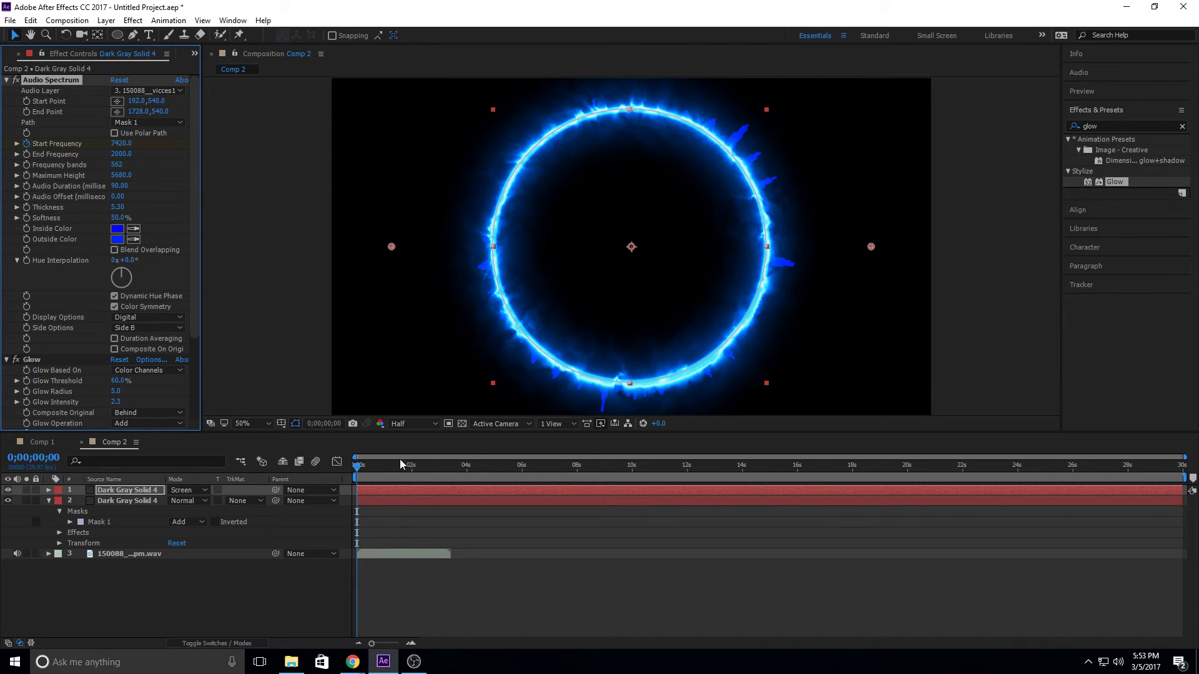
pyautogui.moveTo(389, 471); pyautogui.dragTo(451, 474)
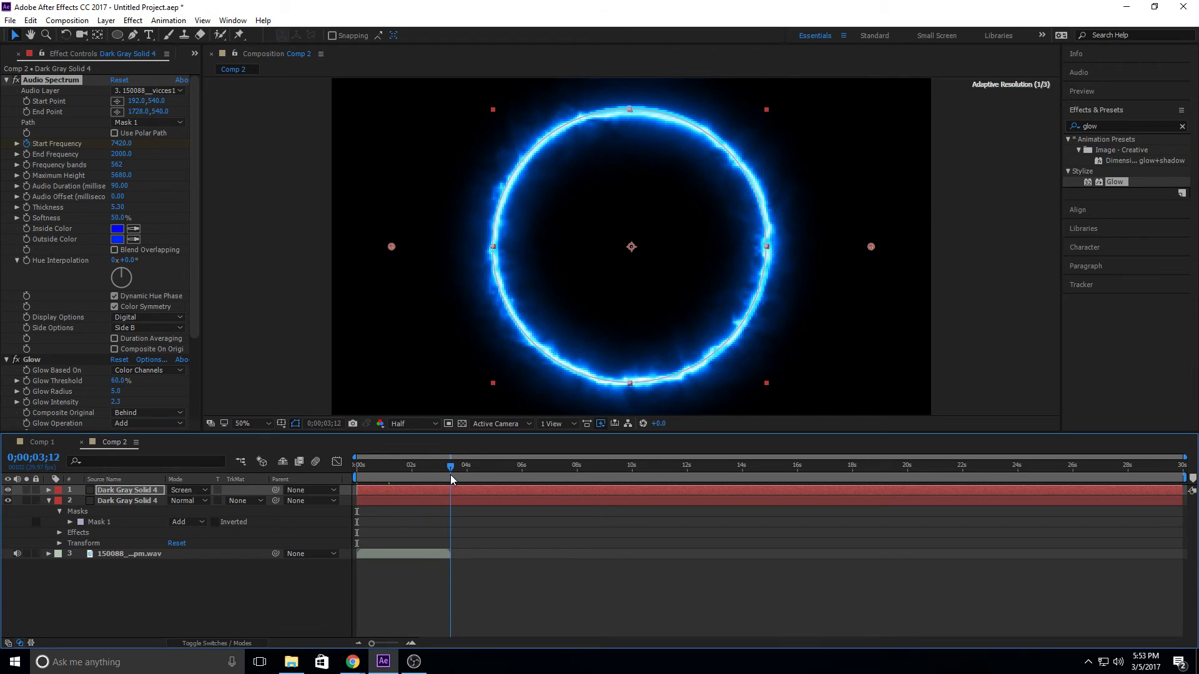
pyautogui.click(112, 144)
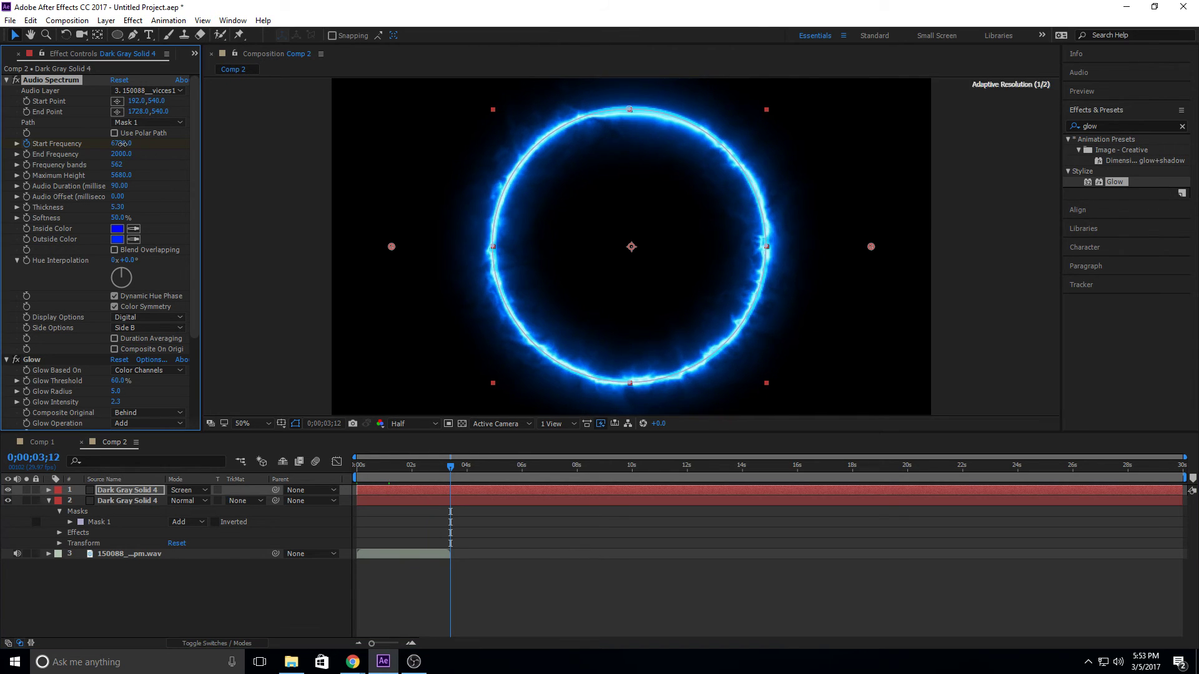
pyautogui.moveTo(112, 144); pyautogui.dragTo(343, 478)
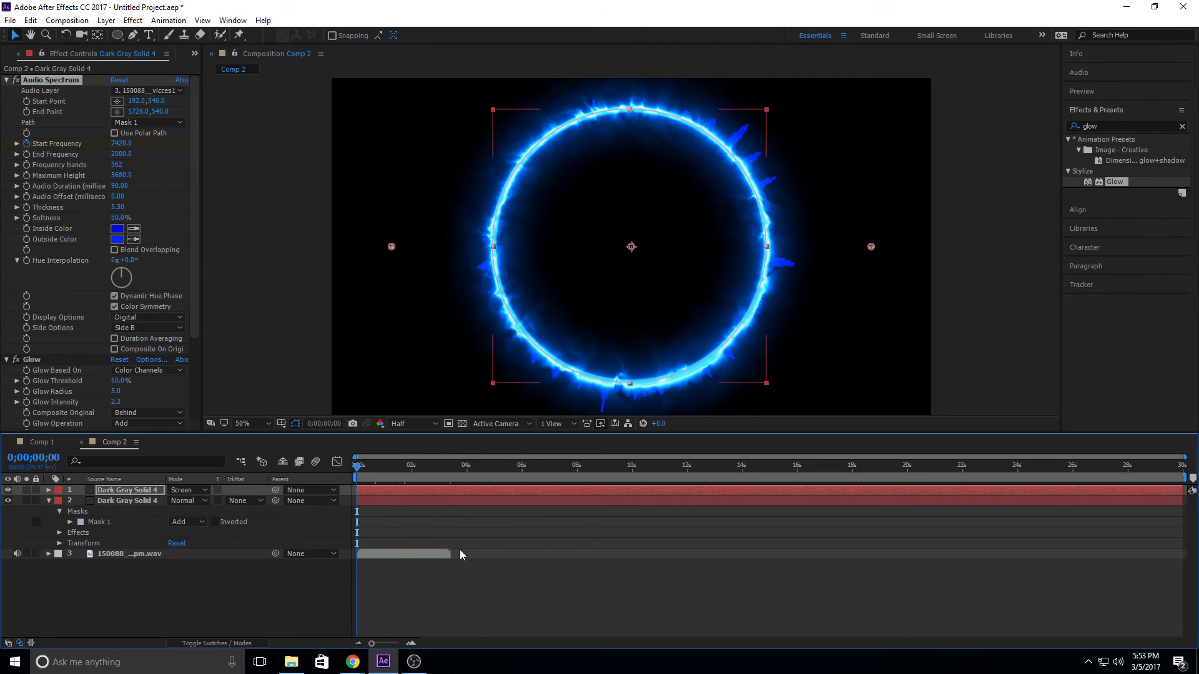
# Preview the glowing blue ring and return to the composition start
pyautogui.press('space')
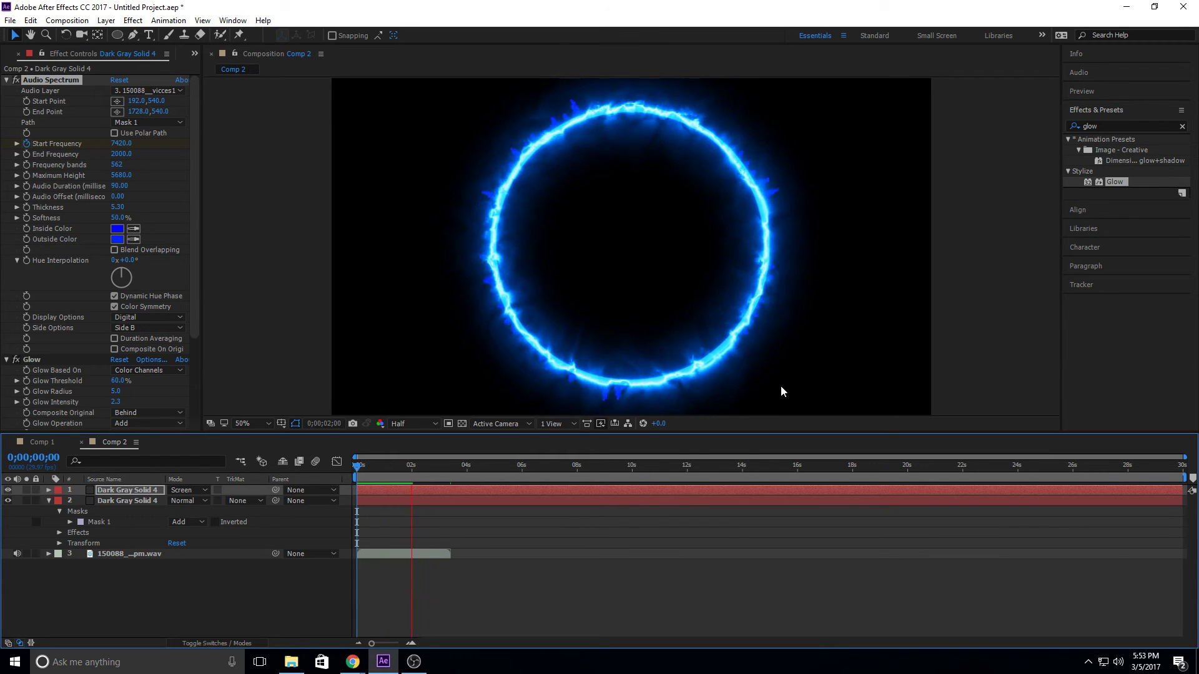
pyautogui.press('space')
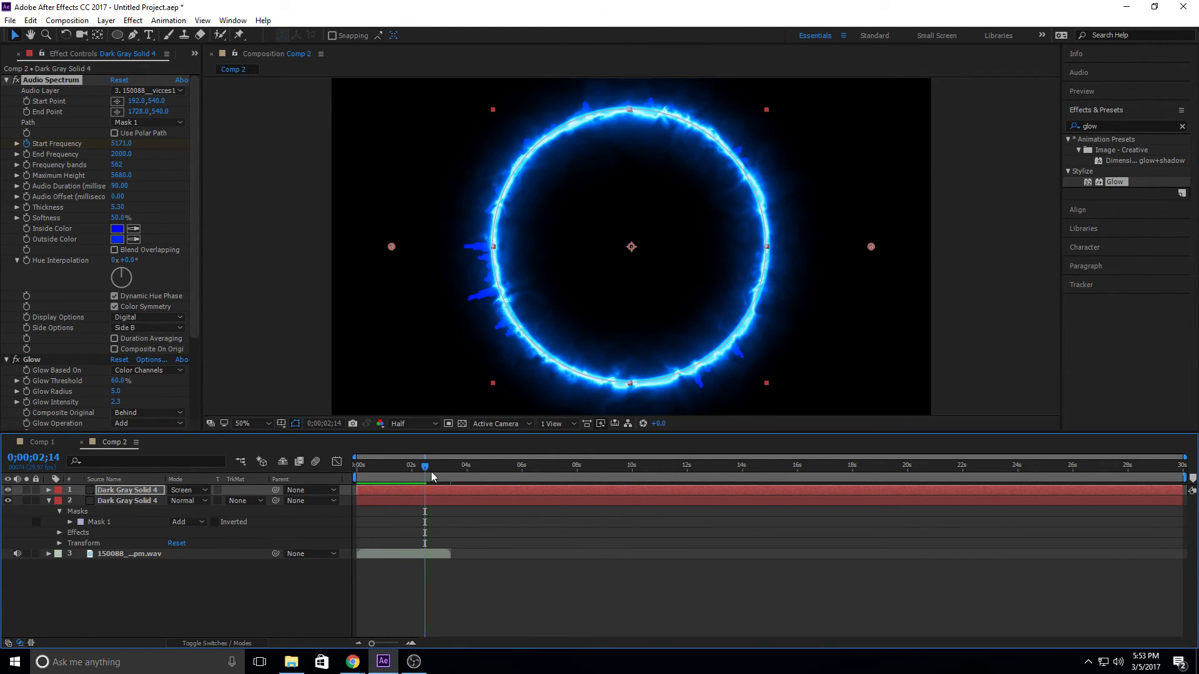
pyautogui.moveTo(434, 476); pyautogui.dragTo(349, 462)
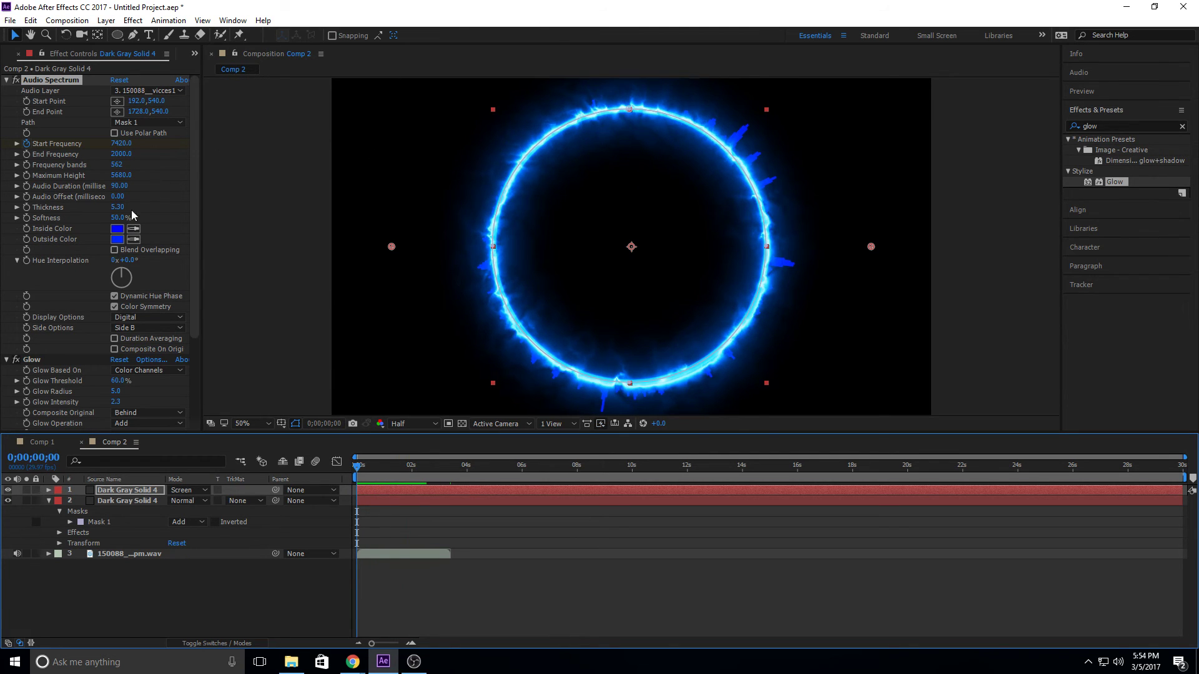
# Make Comp 2's spectrum spikes taller and compare with Comp 1's ring
pyautogui.moveTo(132, 178); pyautogui.dragTo(300, 166)
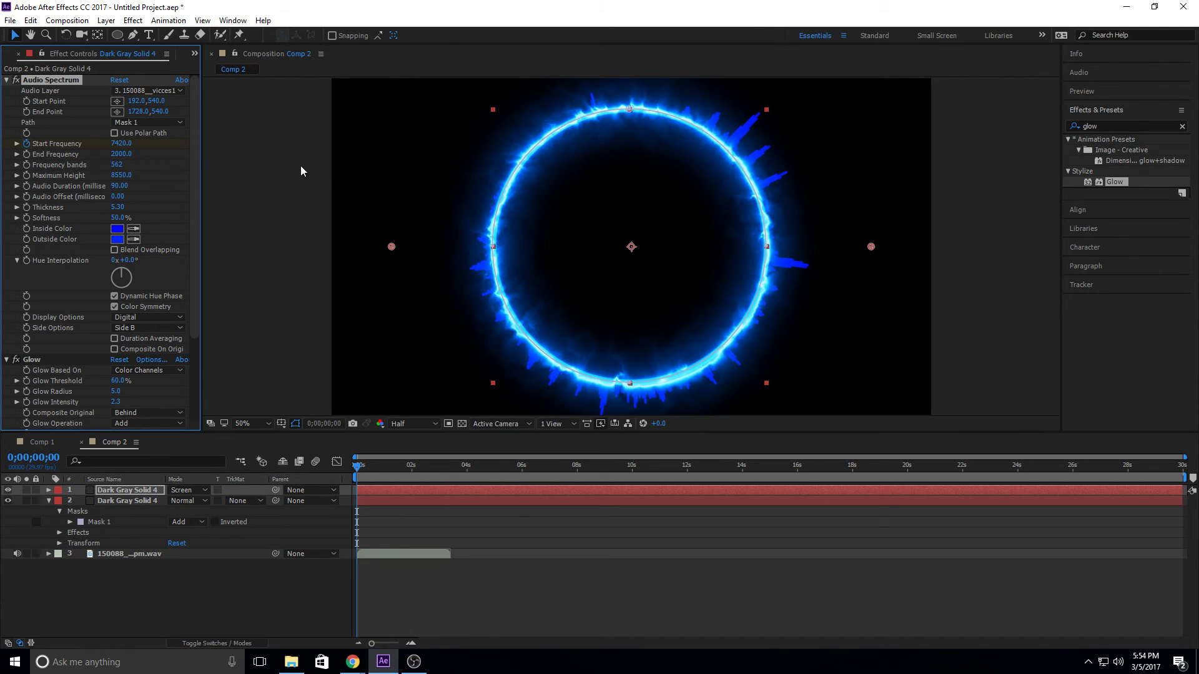
pyautogui.click(50, 444)
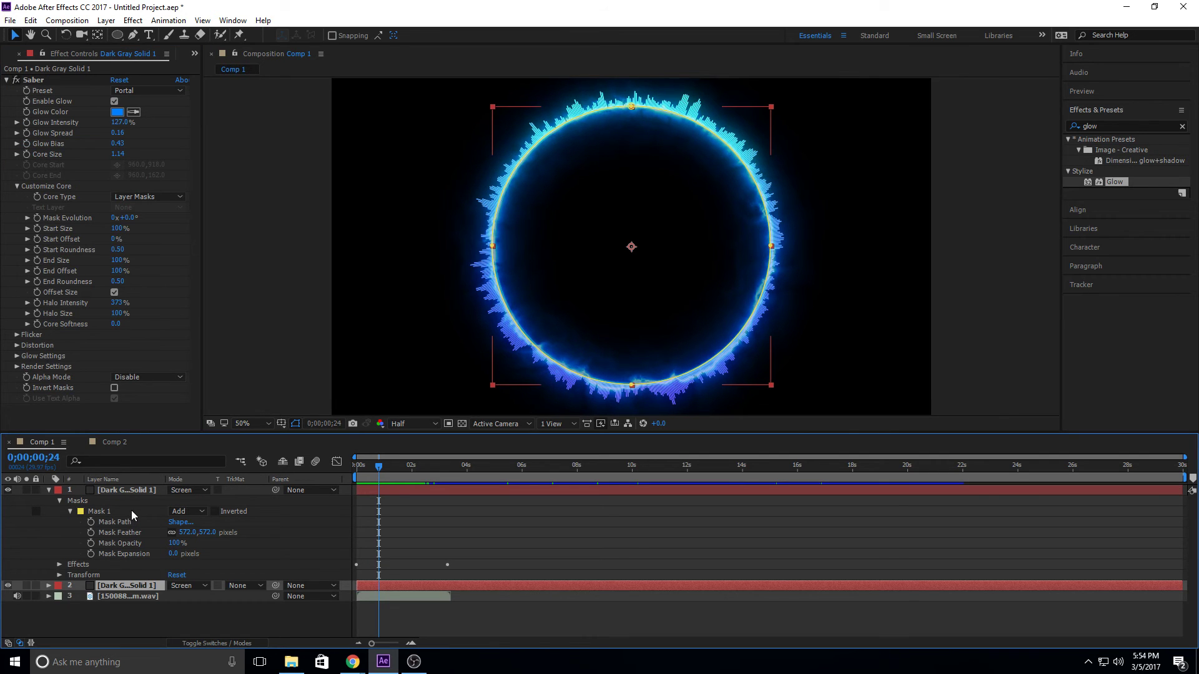
pyautogui.click(128, 490)
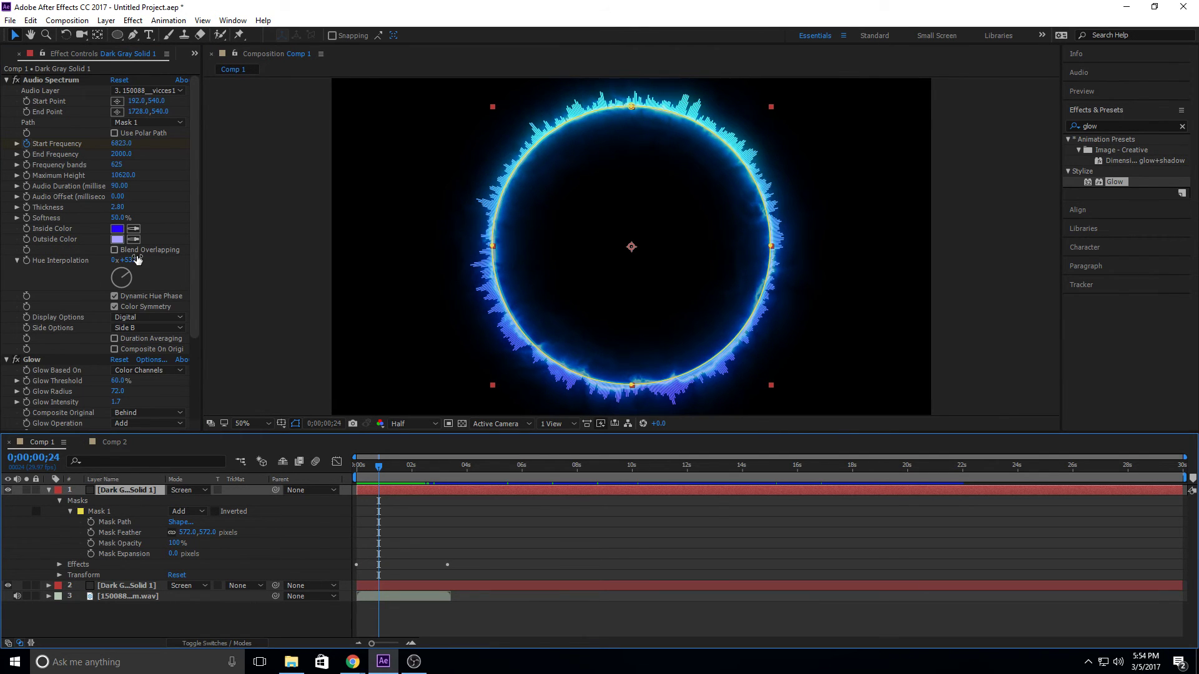
pyautogui.click(116, 443)
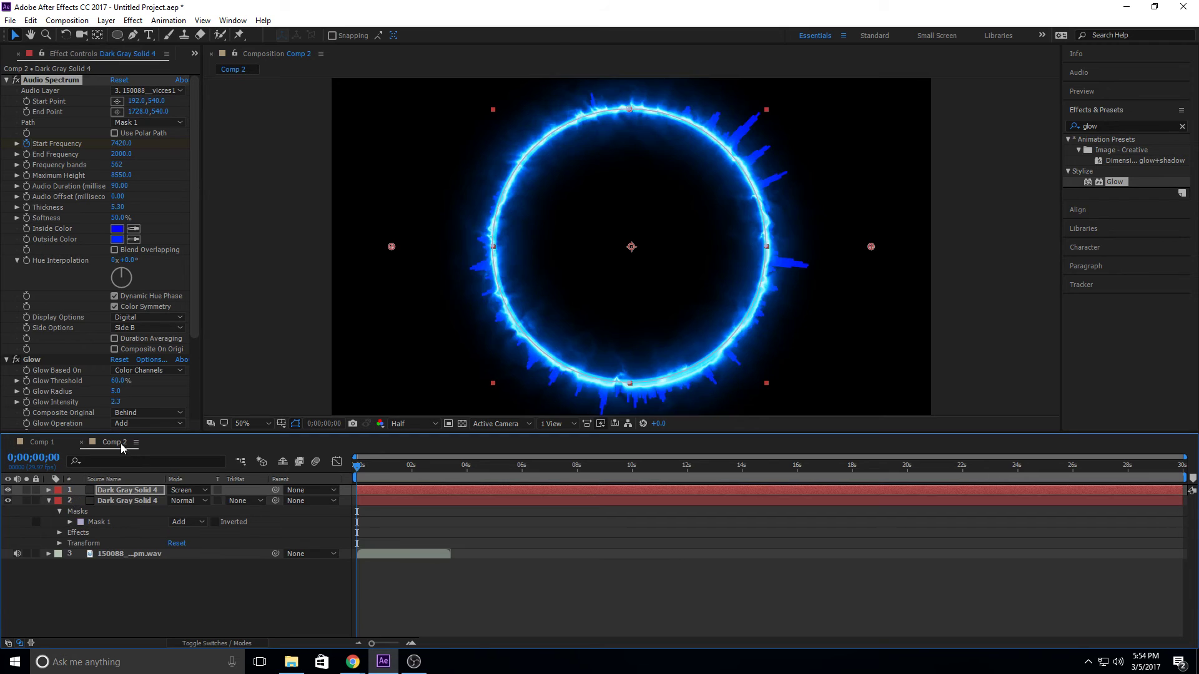
# Set Hue Interpolation to 53° and preview the spectrum ring
pyautogui.click(129, 261)
pyautogui.write('53')
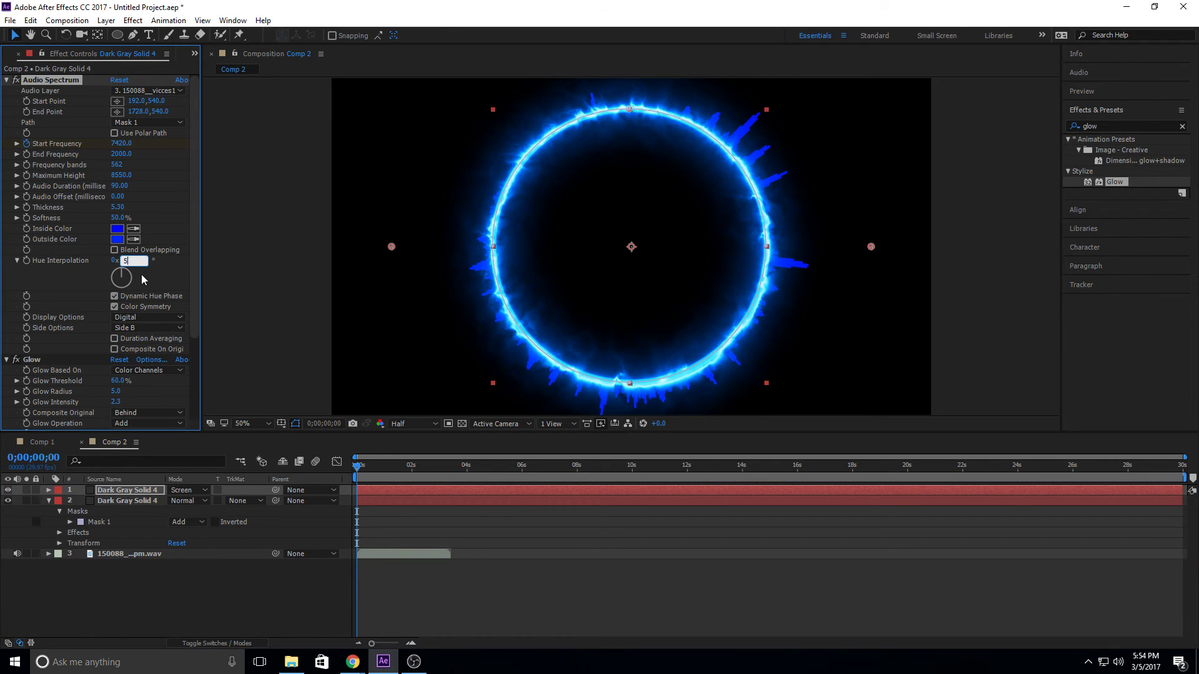
pyautogui.click(402, 618)
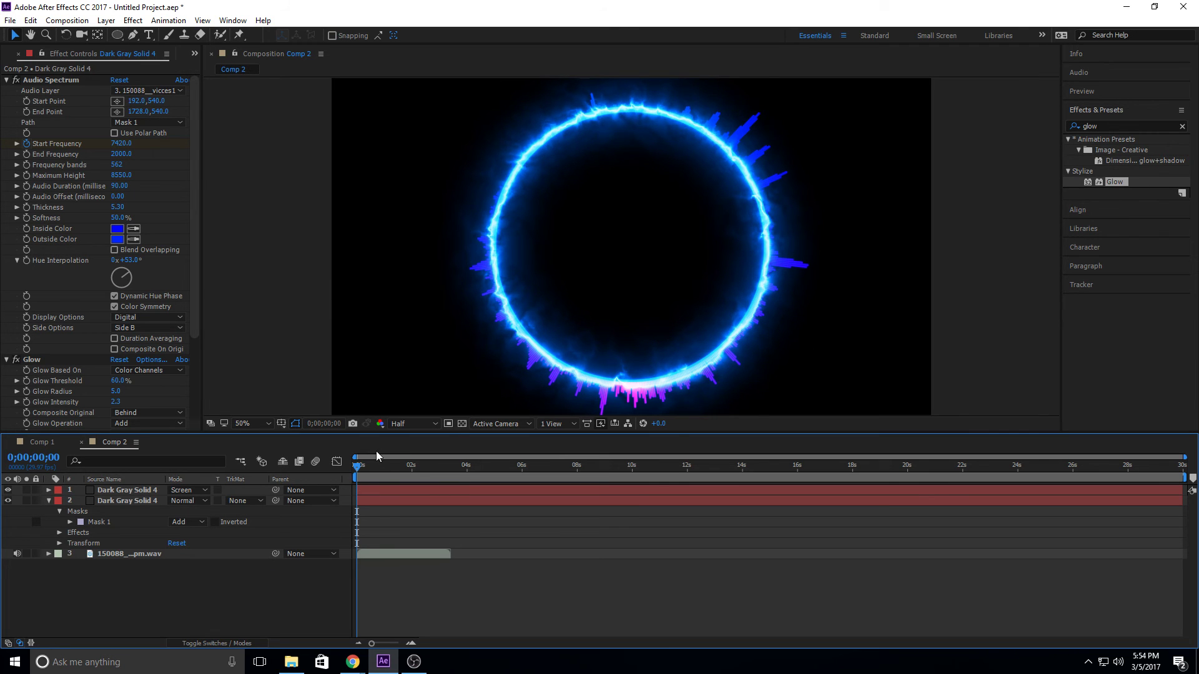
pyautogui.press('space')
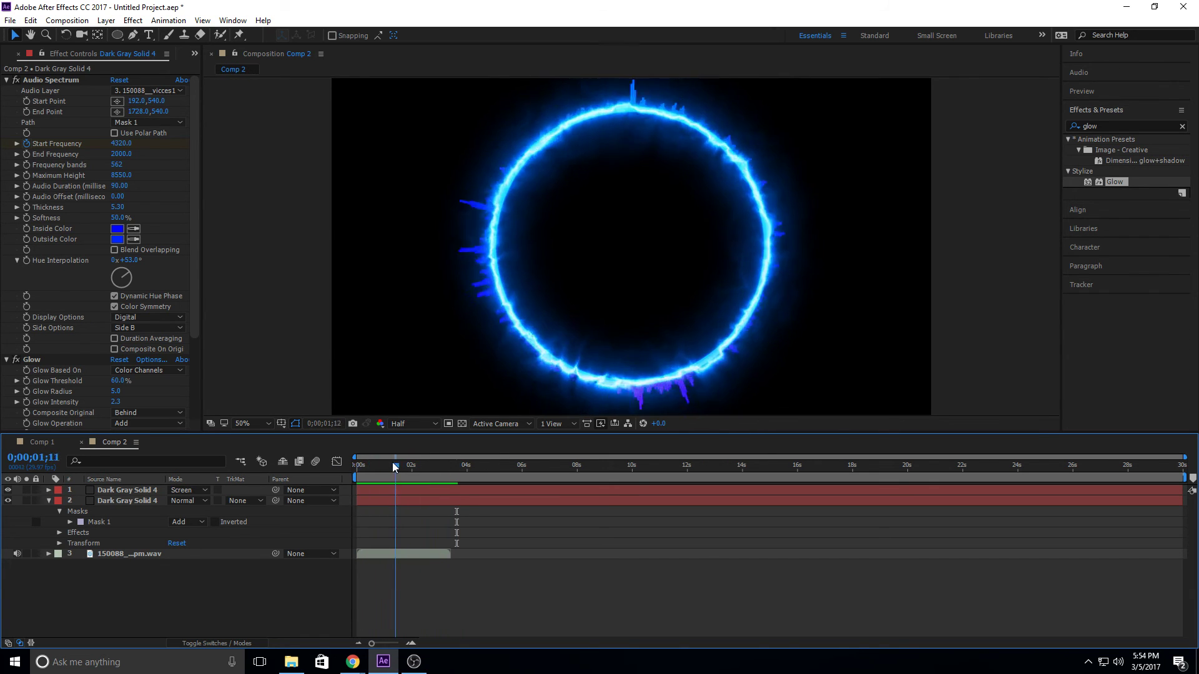
pyautogui.press('space')
# Raise Dark Gray Solid 4's spectrum Maximum Height to about 17850, previewing and fine-tuning it
pyautogui.click(47, 443)
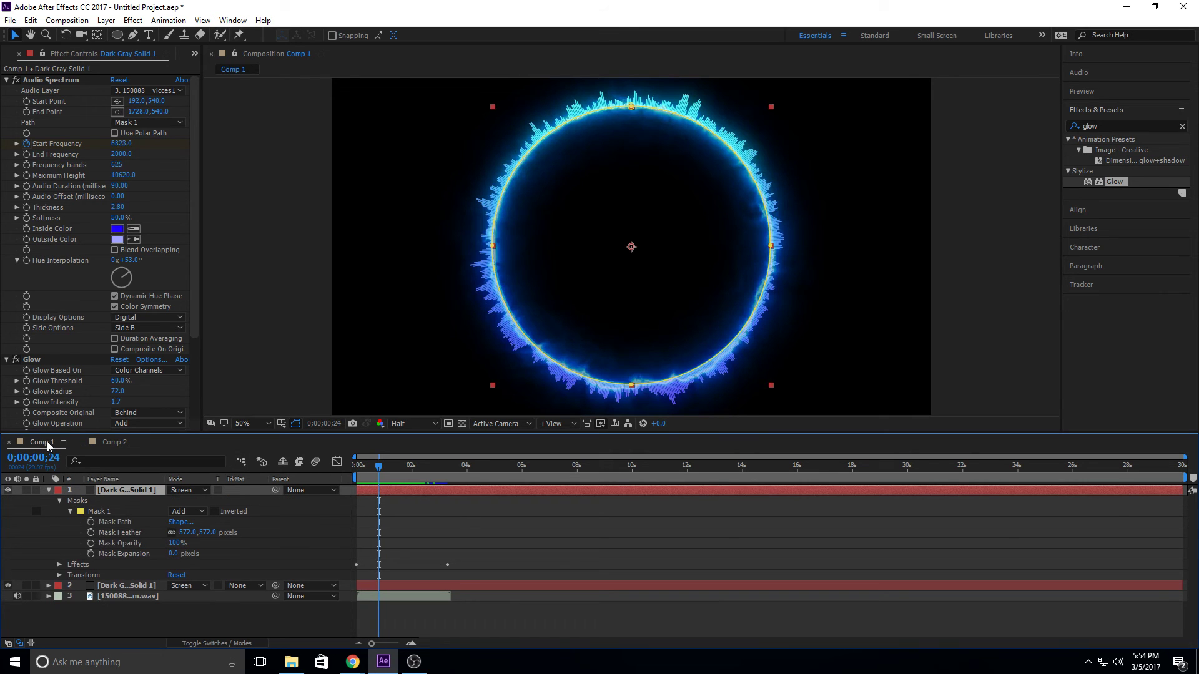
pyautogui.click(115, 442)
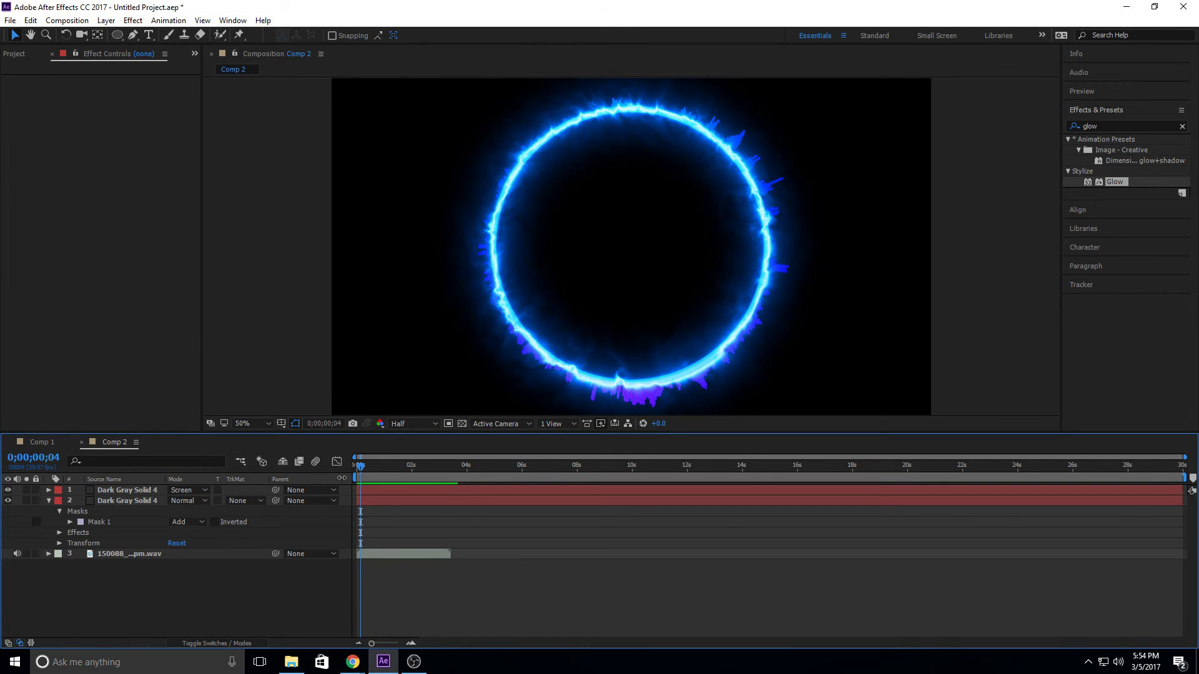
pyautogui.click(361, 490)
pyautogui.moveTo(122, 175); pyautogui.dragTo(760, 150)
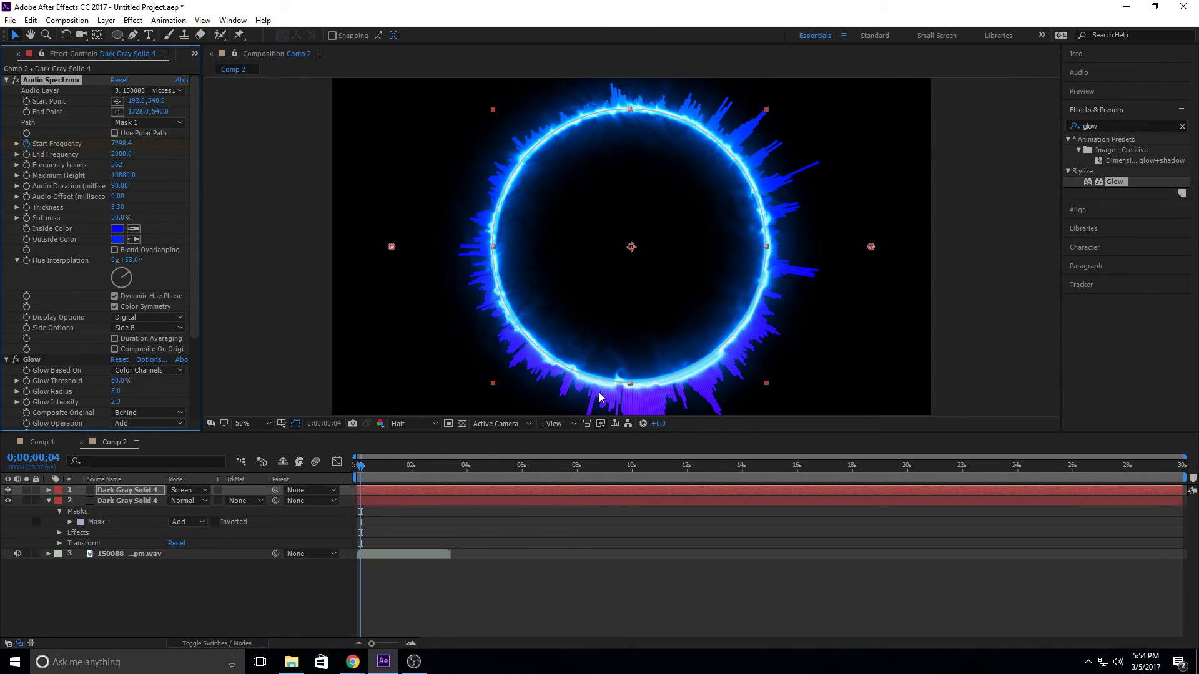
pyautogui.click(354, 465)
pyautogui.press('space')
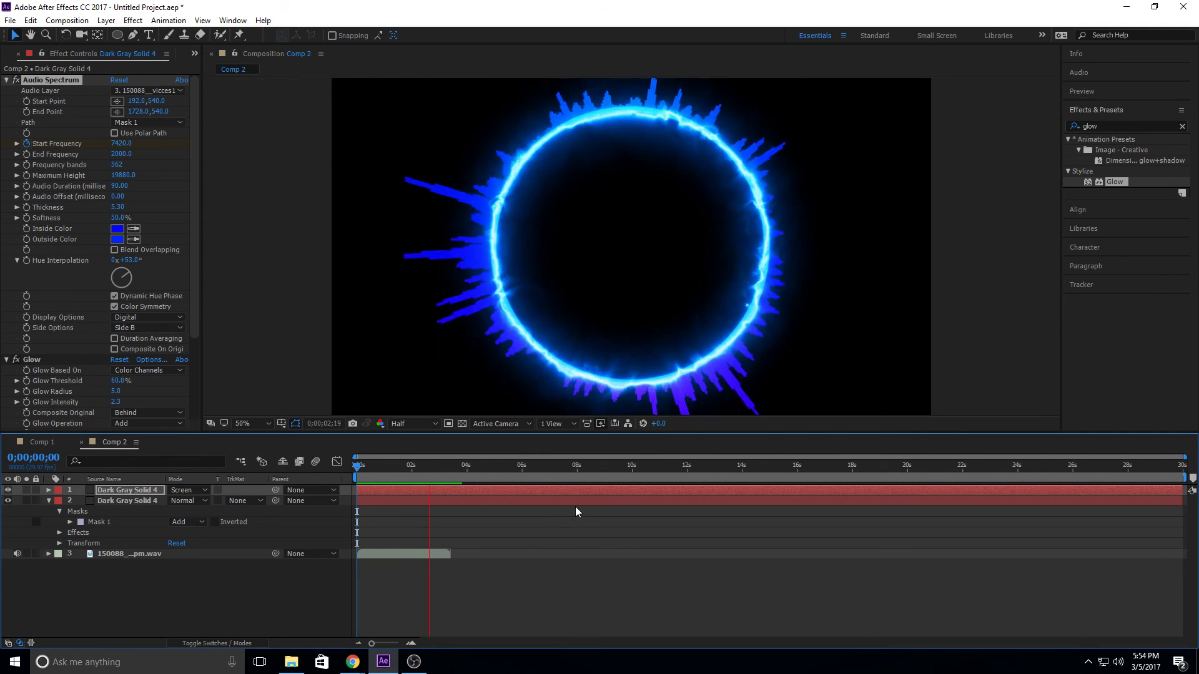
pyautogui.moveTo(120, 143)
pyautogui.mouseDown()
pyautogui.moveTo(124, 172)
pyautogui.moveTo(22, 174)
pyautogui.moveTo(117, 164)
pyautogui.mouseUp()
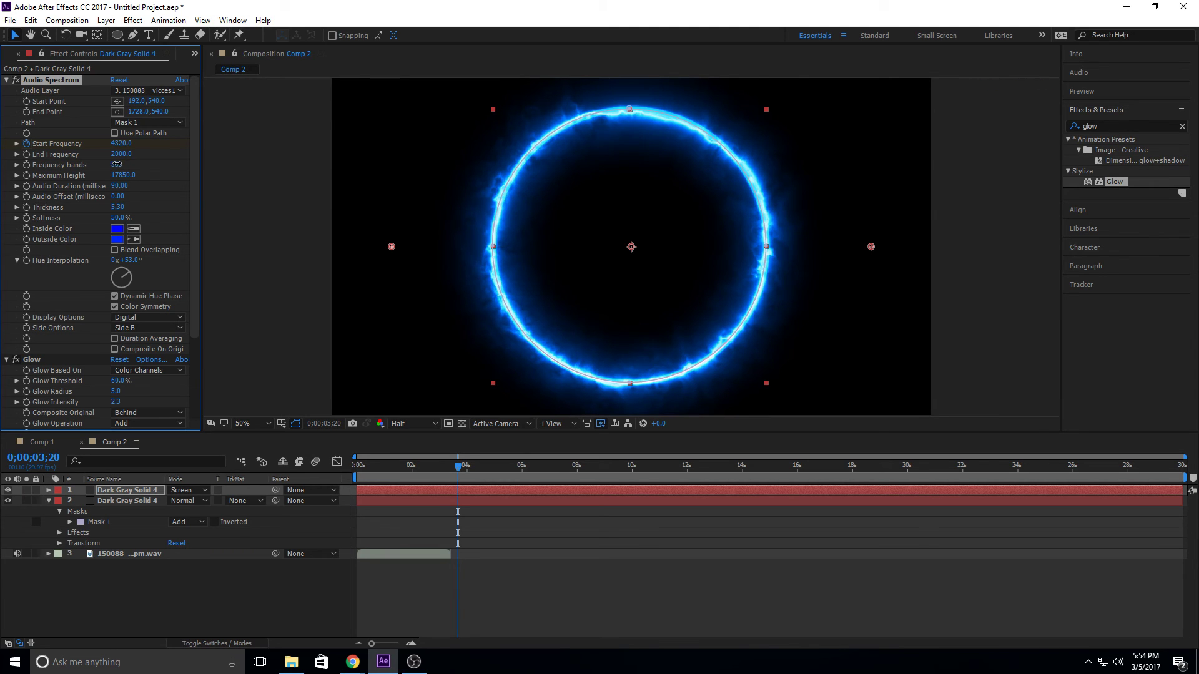
pyautogui.click(451, 488)
pyautogui.press('space')
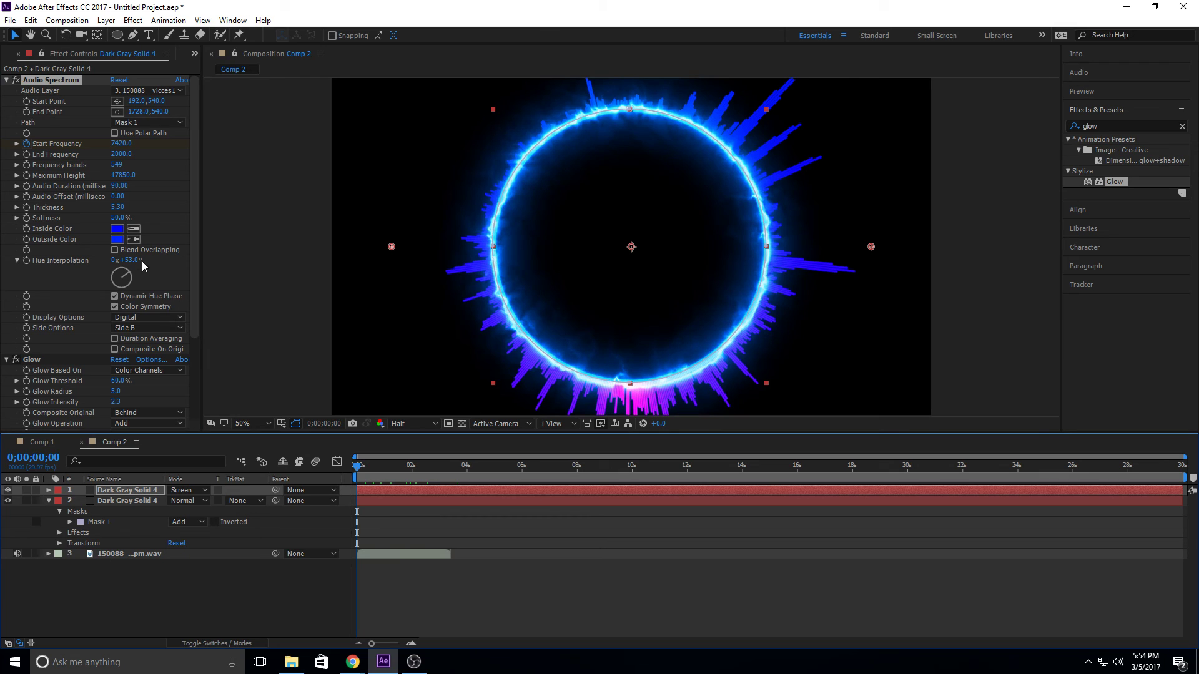
# Rotate Hue Interpolation to +71° so lower bars turn pink, then preview from the first frame
pyautogui.moveTo(141, 261); pyautogui.dragTo(128, 273)
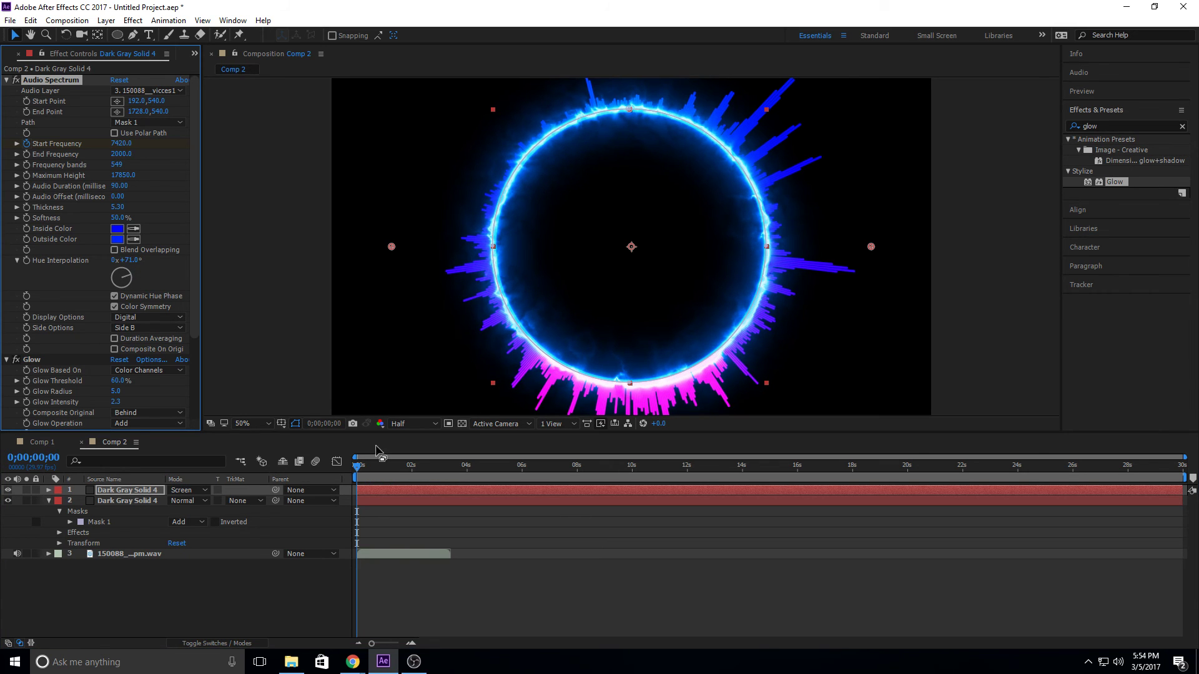
pyautogui.click(385, 478)
pyautogui.press('space')
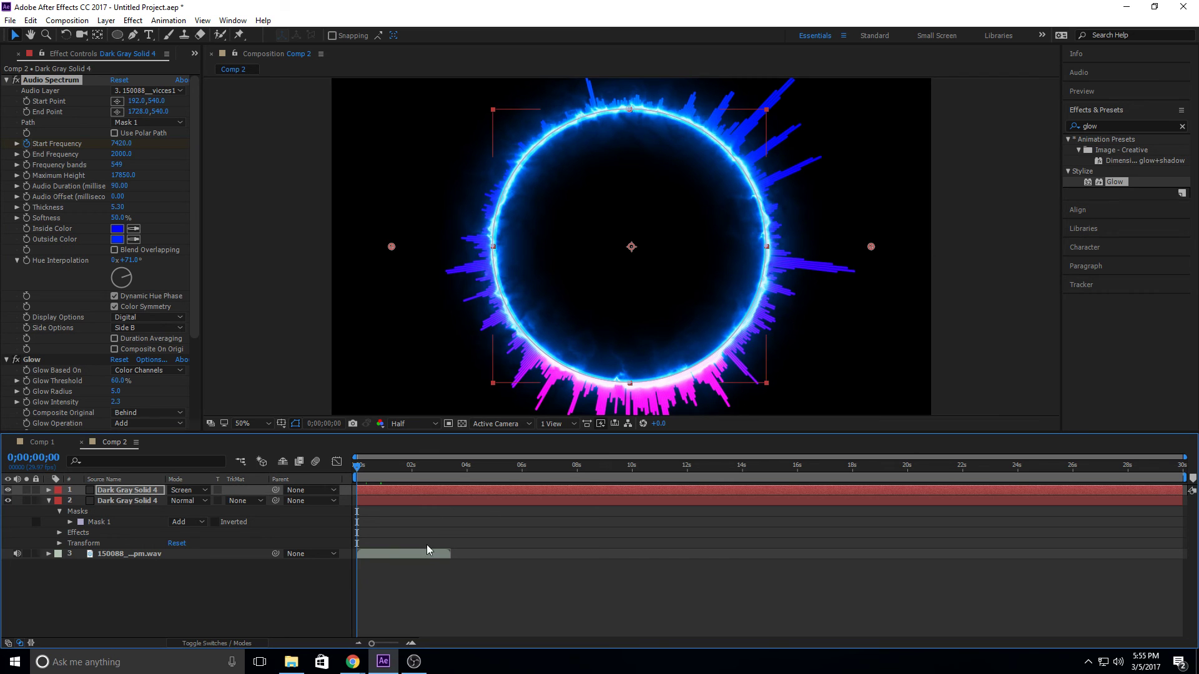
pyautogui.press('space')
pyautogui.press('space')
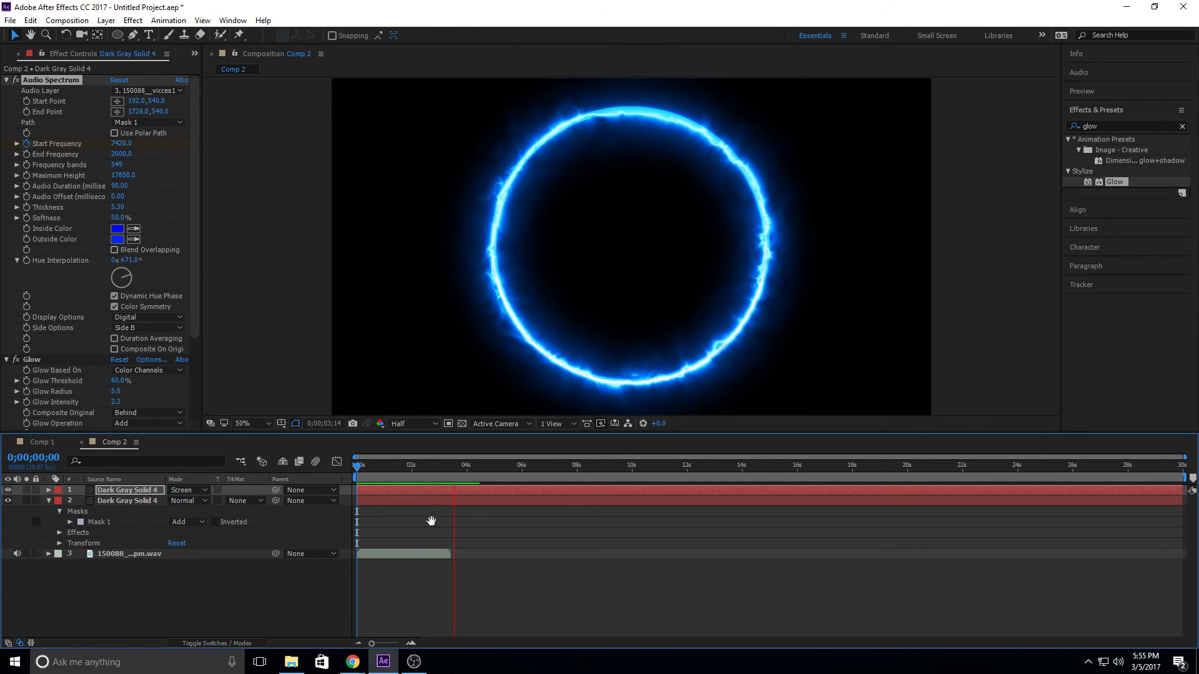
pyautogui.press('space')
pyautogui.press('Home')
pyautogui.moveTo(121, 143); pyautogui.dragTo(162, 143)
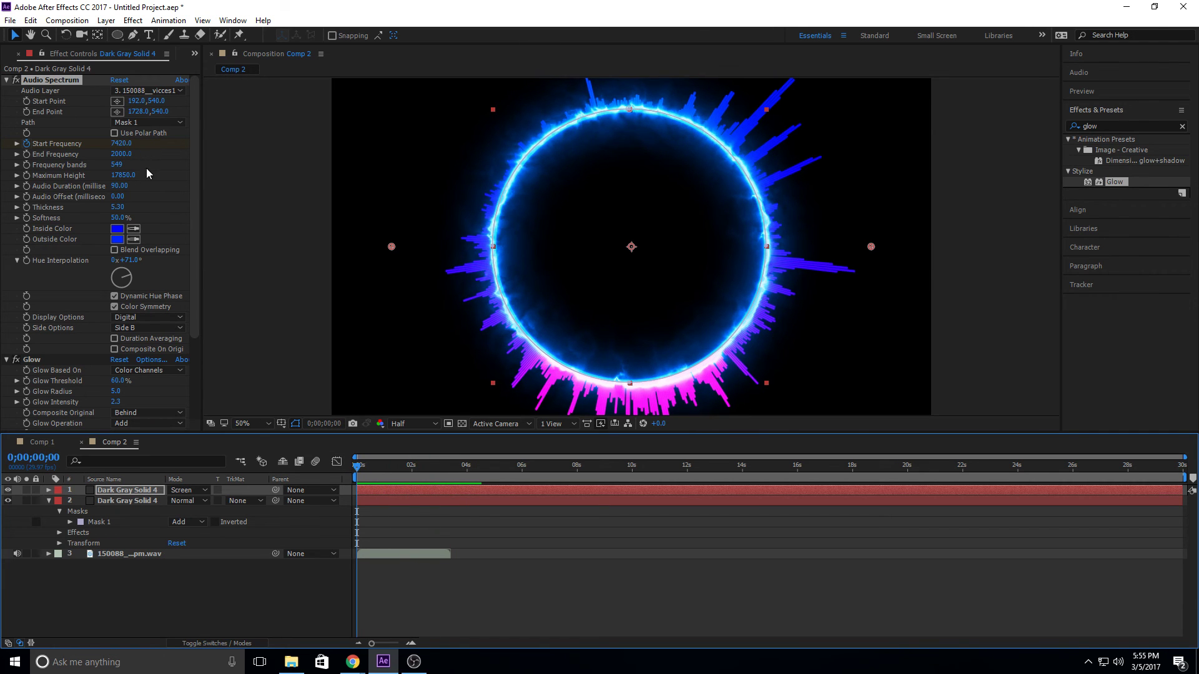
pyautogui.click(192, 244)
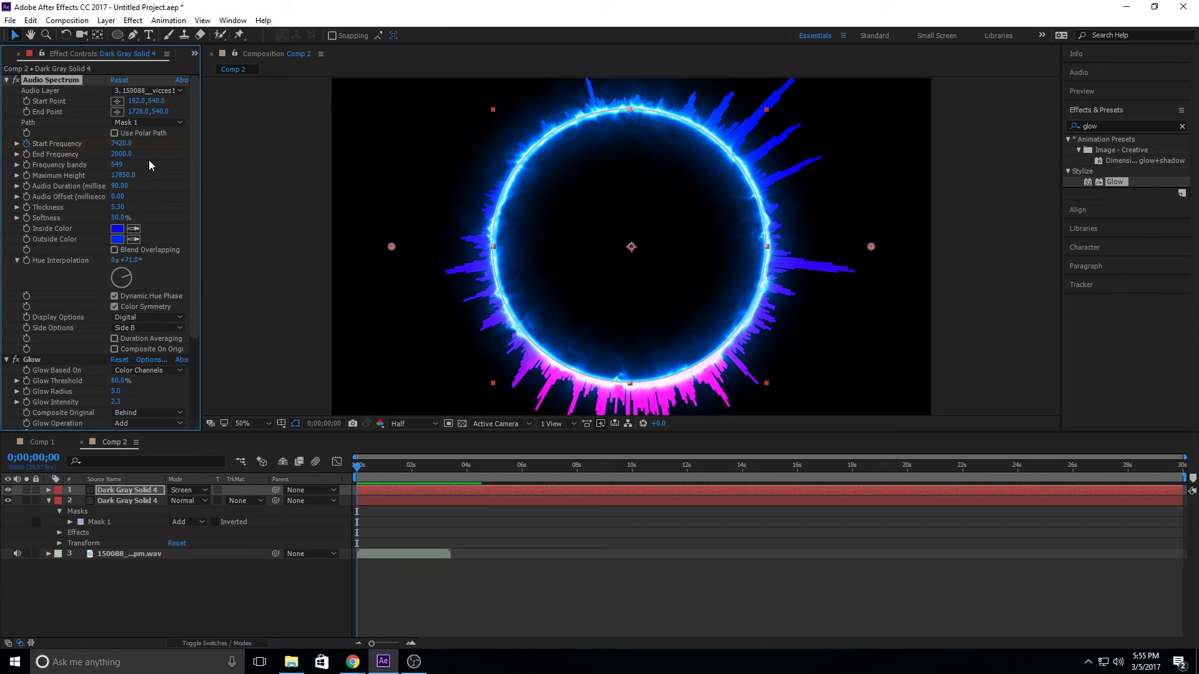
# Compare the Comp 1 and Comp 2 rings, settling on Comp 1
pyautogui.click(59, 445)
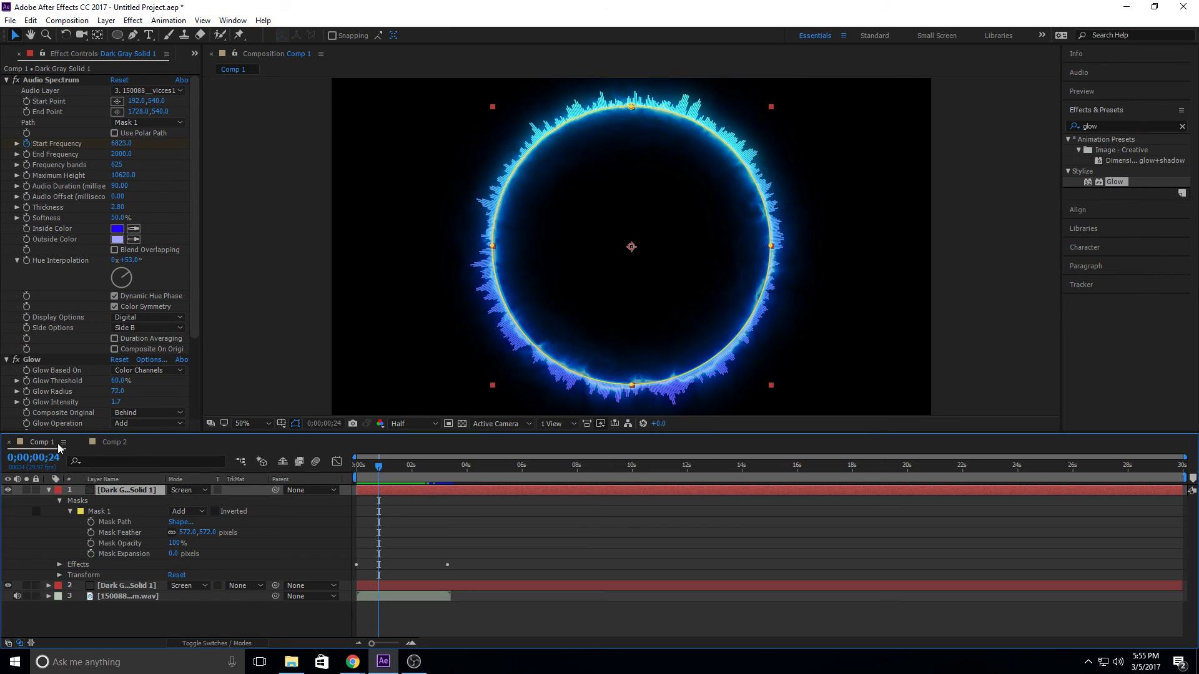
pyautogui.click(102, 442)
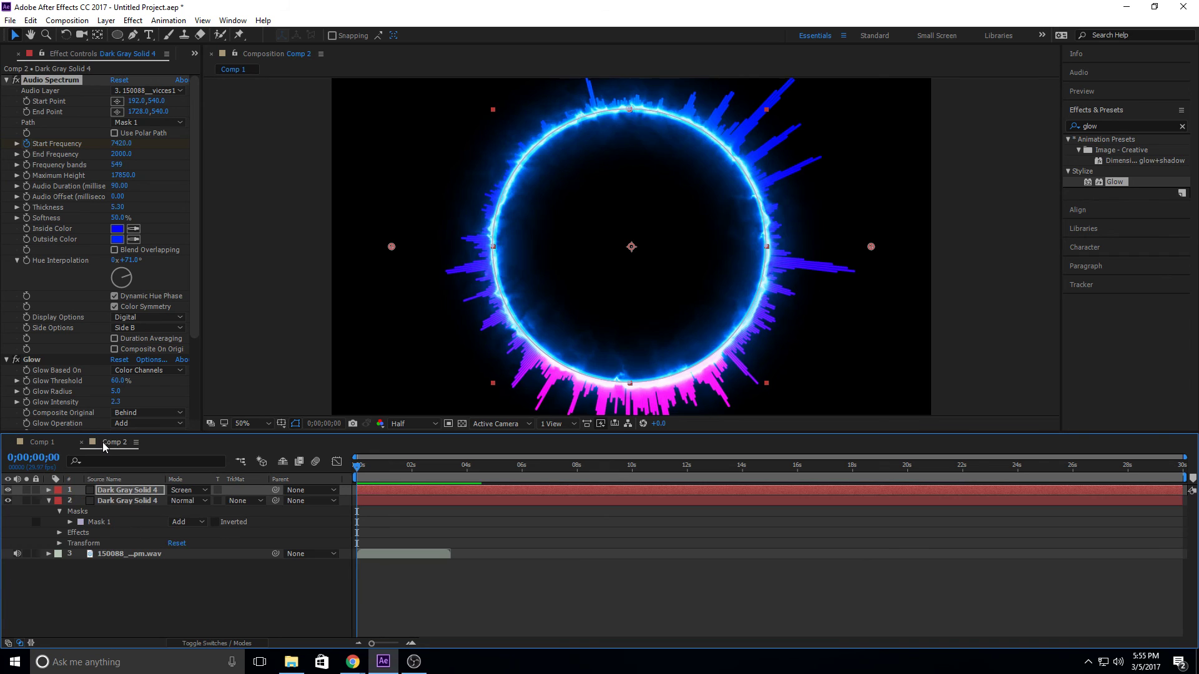
pyautogui.click(54, 442)
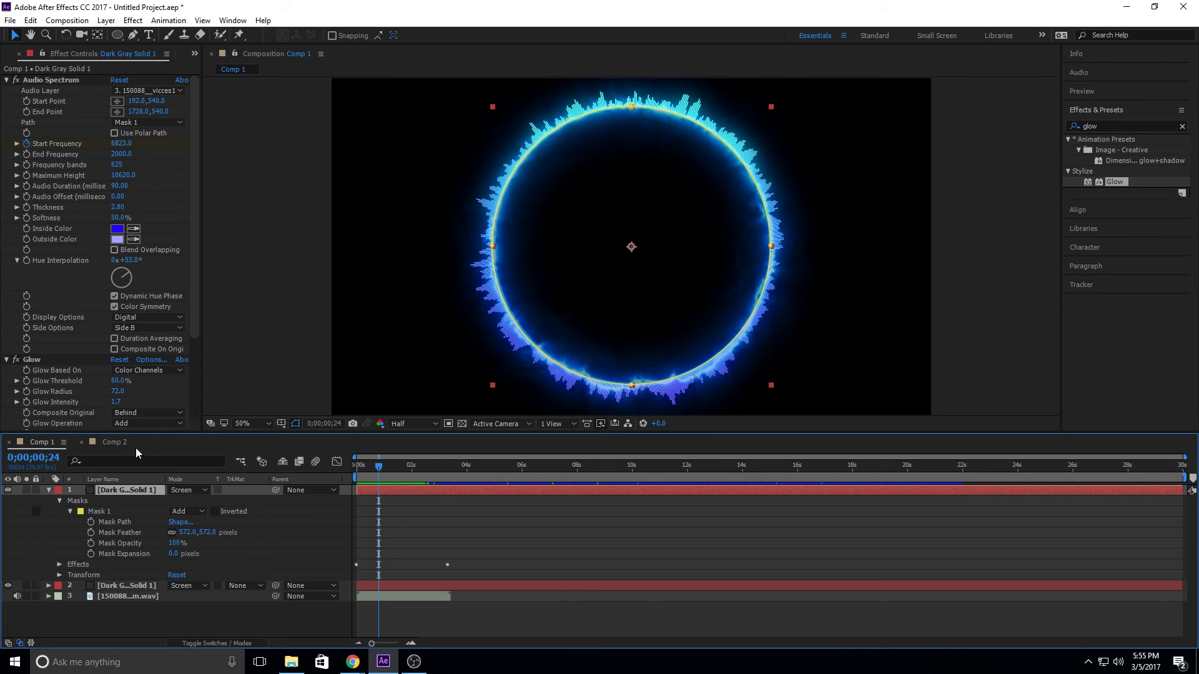
pyautogui.click(114, 443)
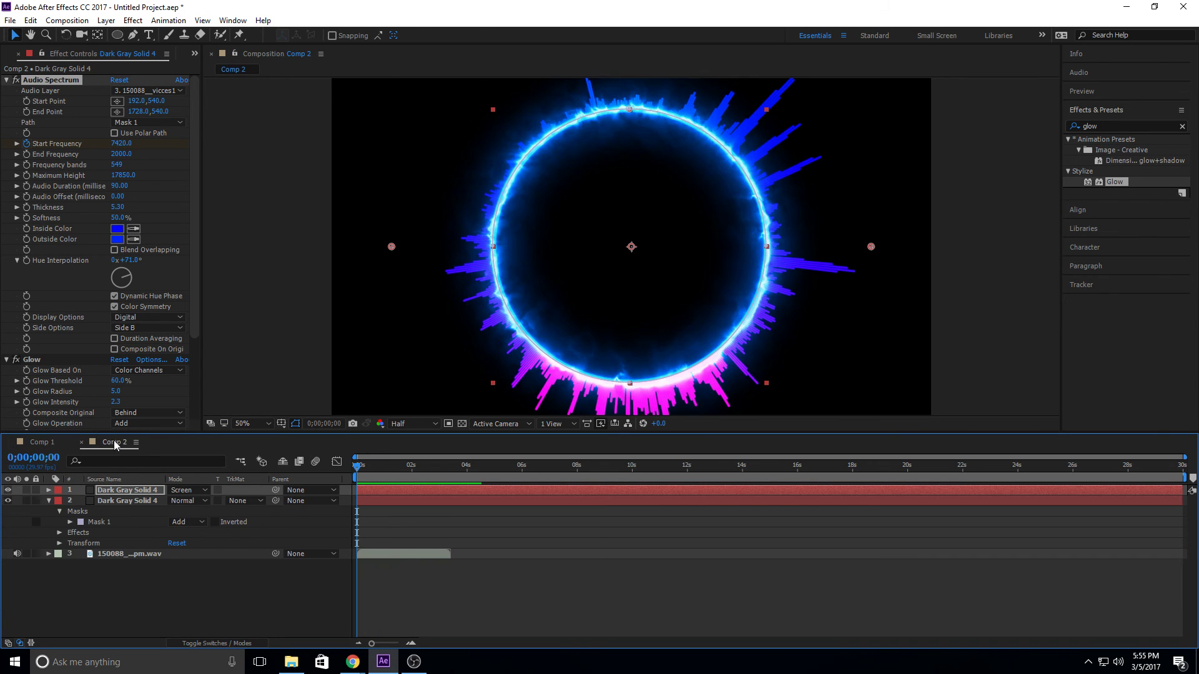
pyautogui.click(50, 439)
# Thicken Comp 1's spectrum bars to 4.70 and preview the animation from the start
pyautogui.moveTo(123, 207); pyautogui.dragTo(146, 226)
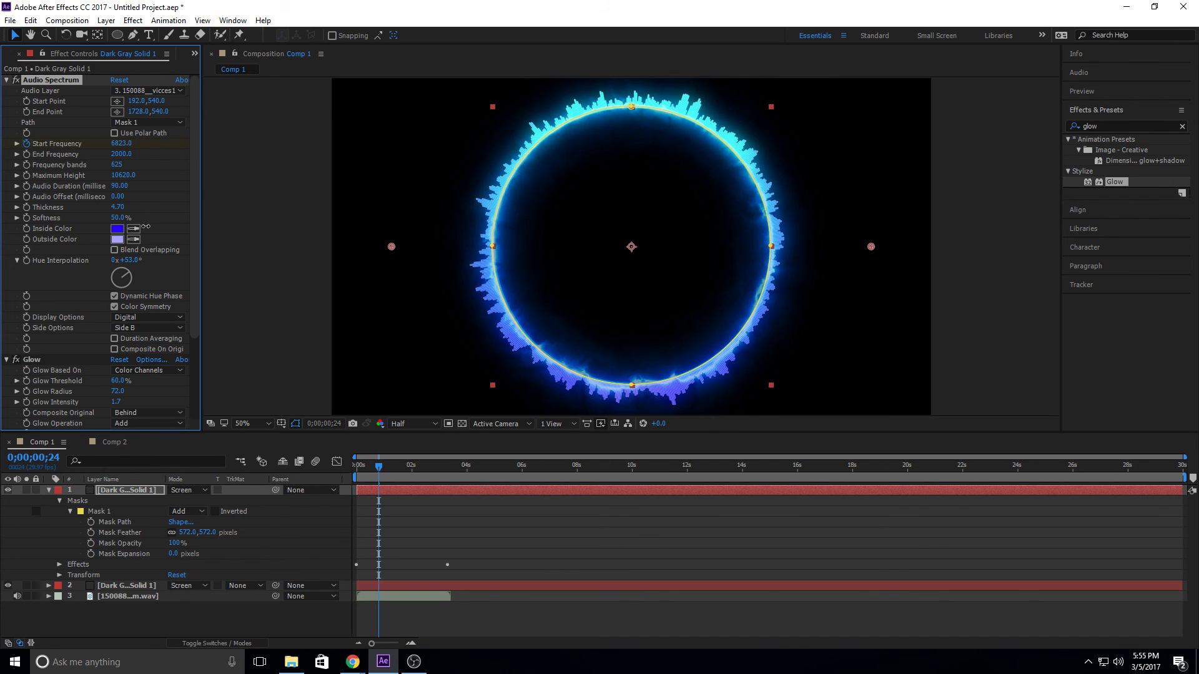
pyautogui.moveTo(379, 467); pyautogui.dragTo(357, 467)
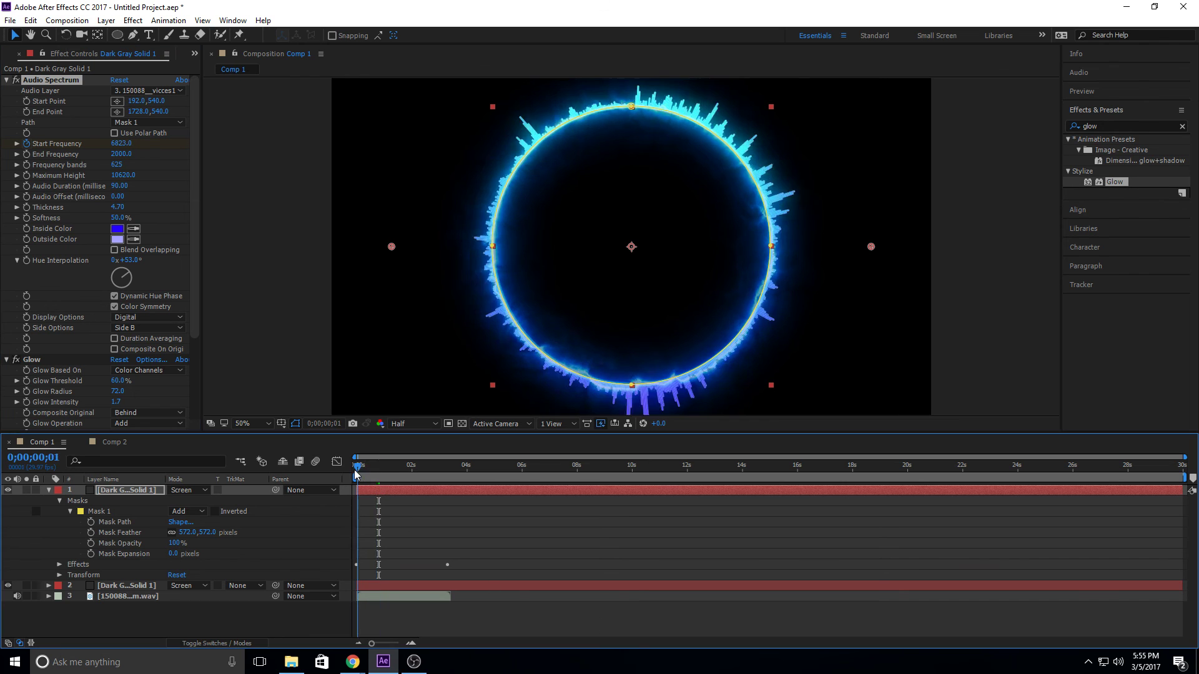
pyautogui.press('space')
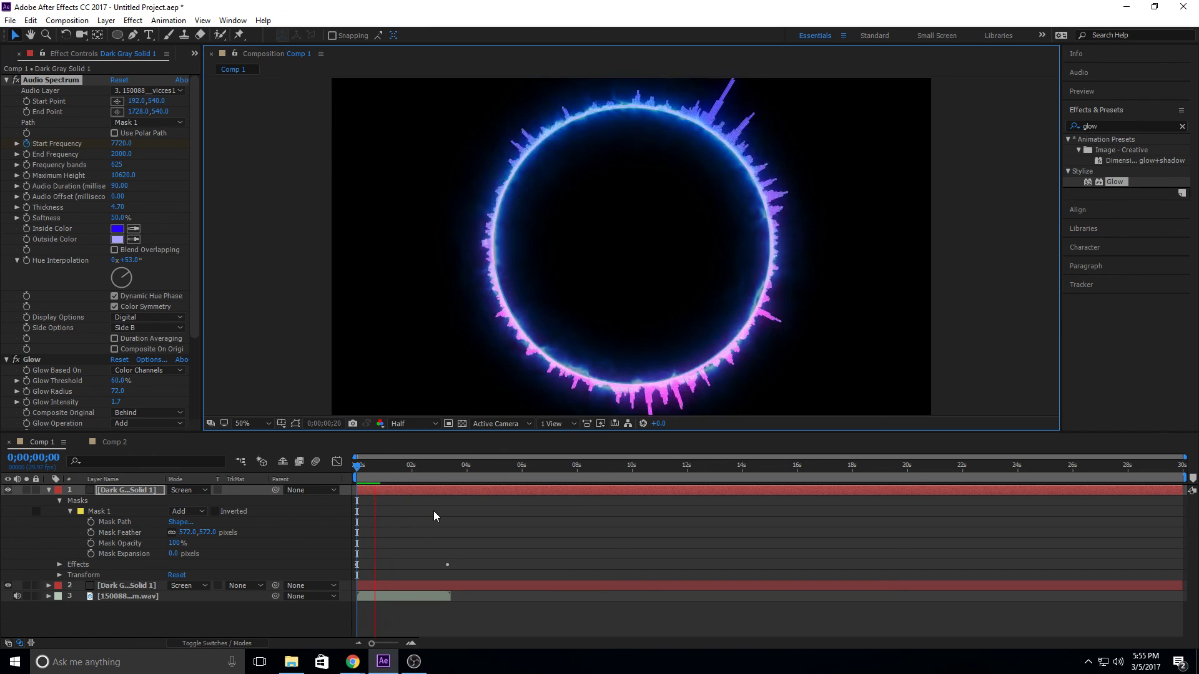
pyautogui.press('space')
pyautogui.moveTo(382, 465); pyautogui.dragTo(357, 469)
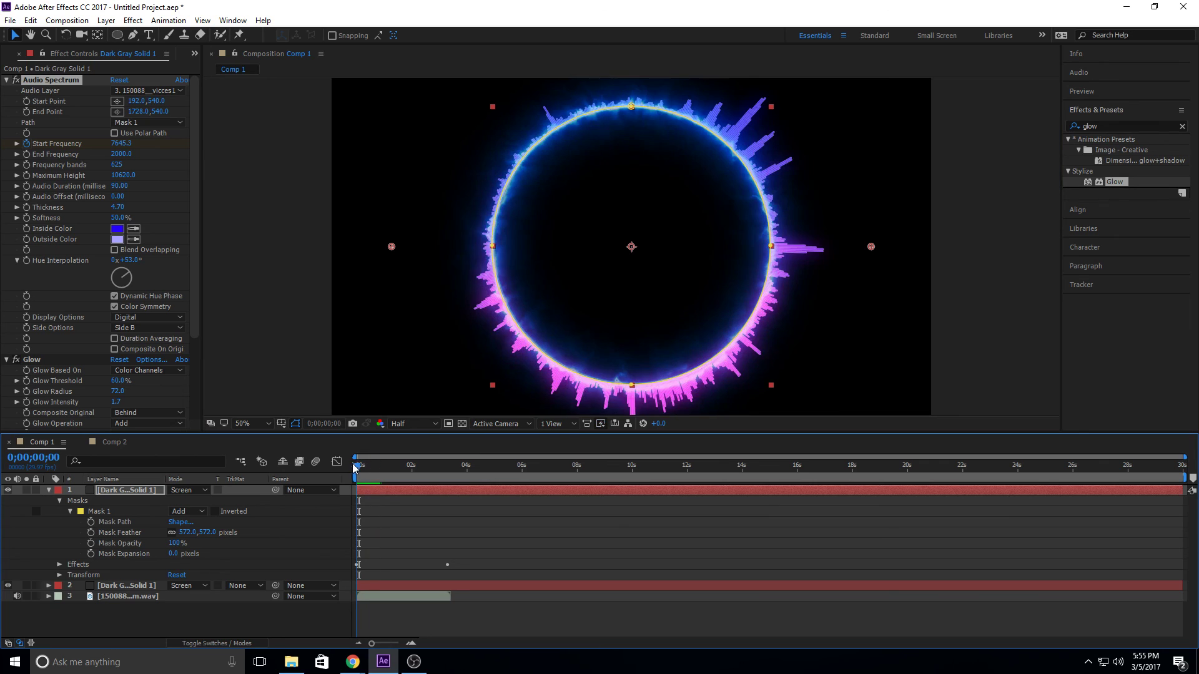